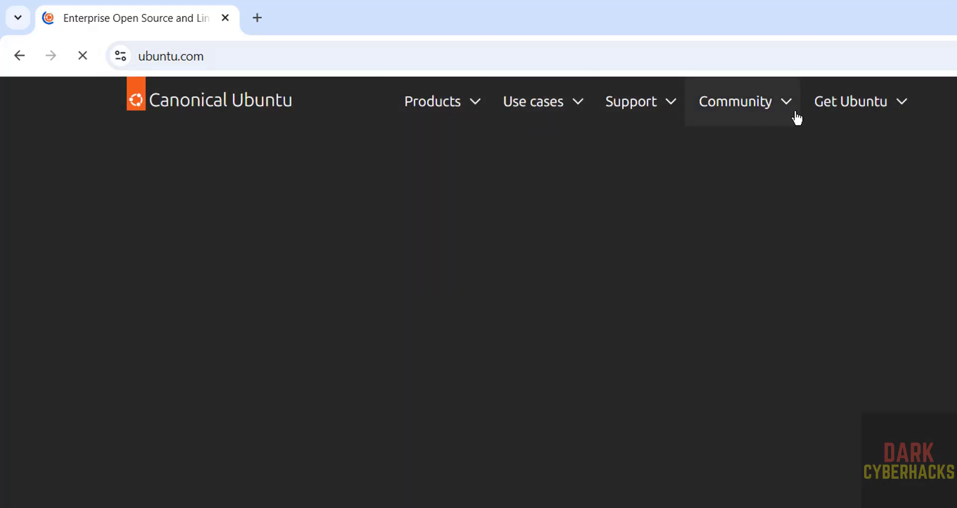
Open the Get Ubuntu Server download page on ubuntu.com.
left_click(829, 103)
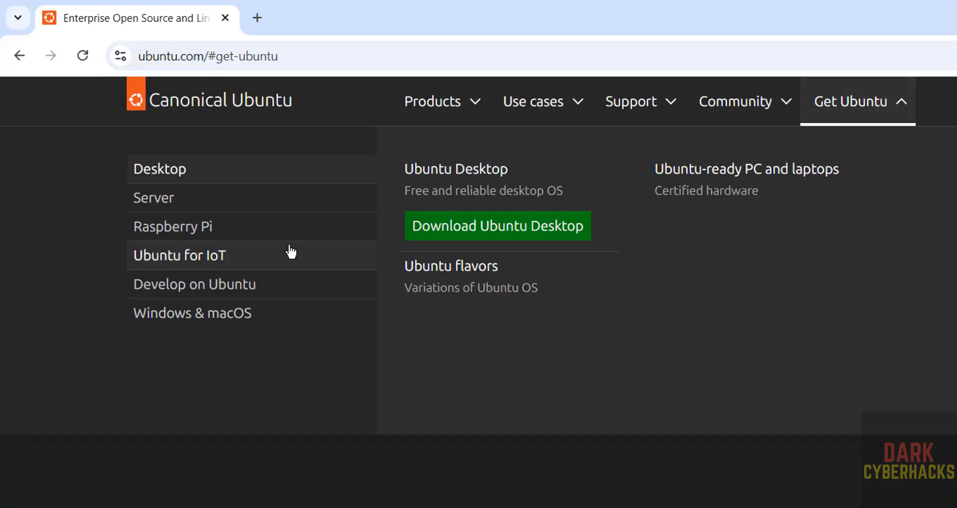
left_click(166, 204)
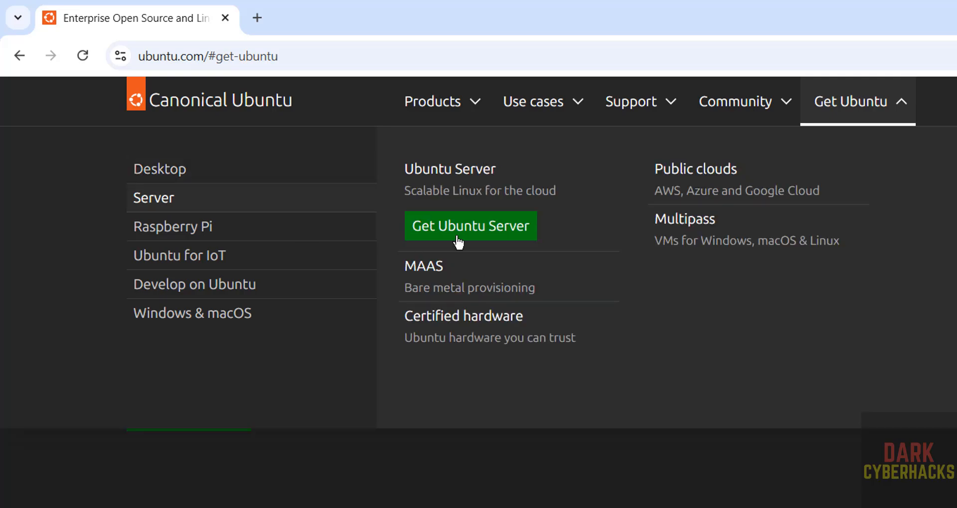
left_click(490, 235)
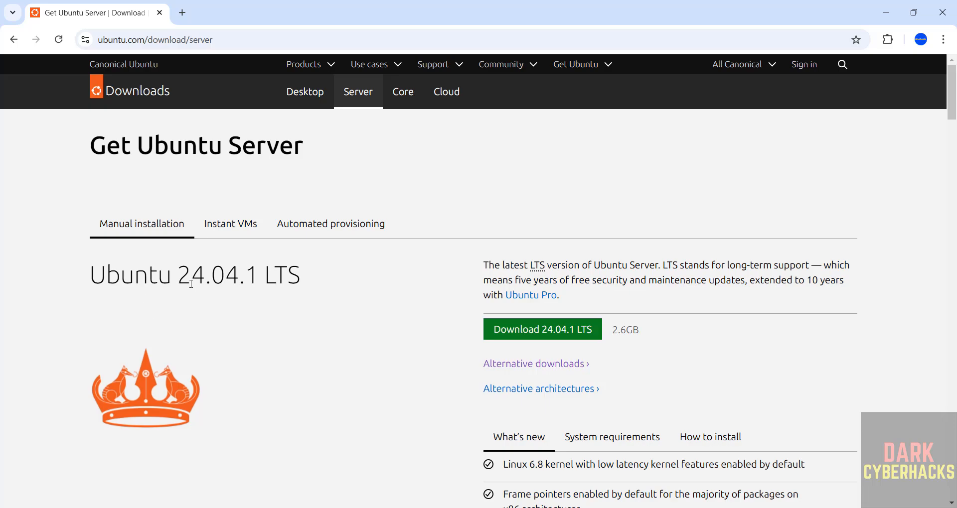
Examine the Ubuntu Server releases and the alternative BitTorrent downloads, and return to the server download page.
scroll(333, 280, "down", 3)
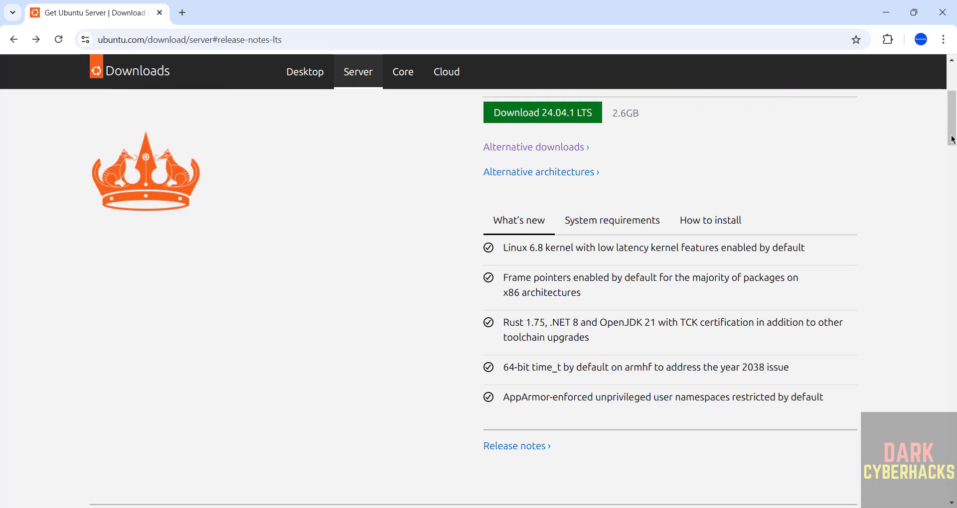
left_click_drag(953, 139, 953, 230)
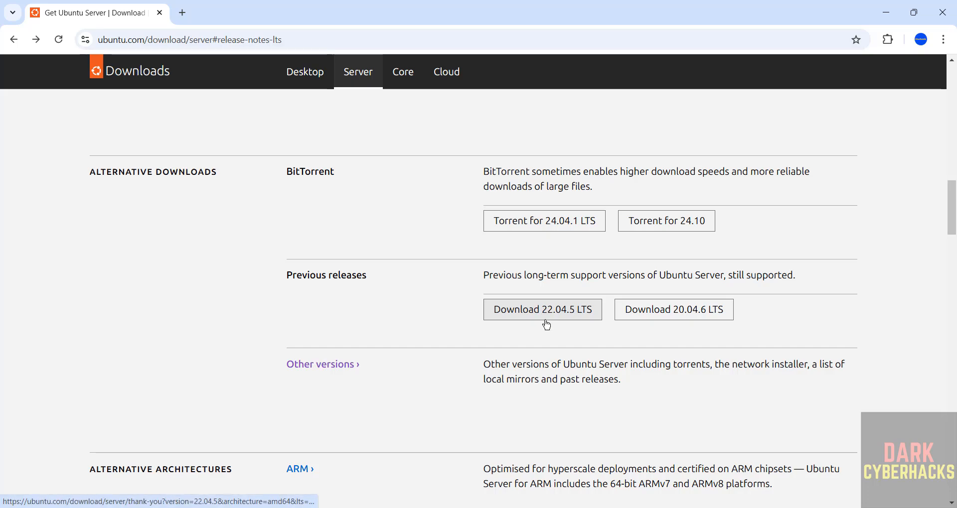
left_click(952, 154)
left_click_drag(953, 155, 953, 152)
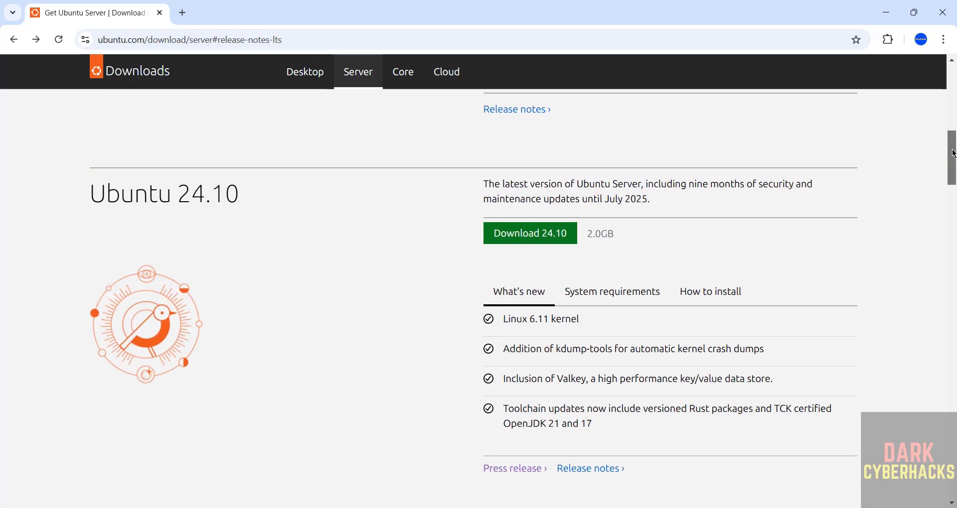
left_click(951, 123)
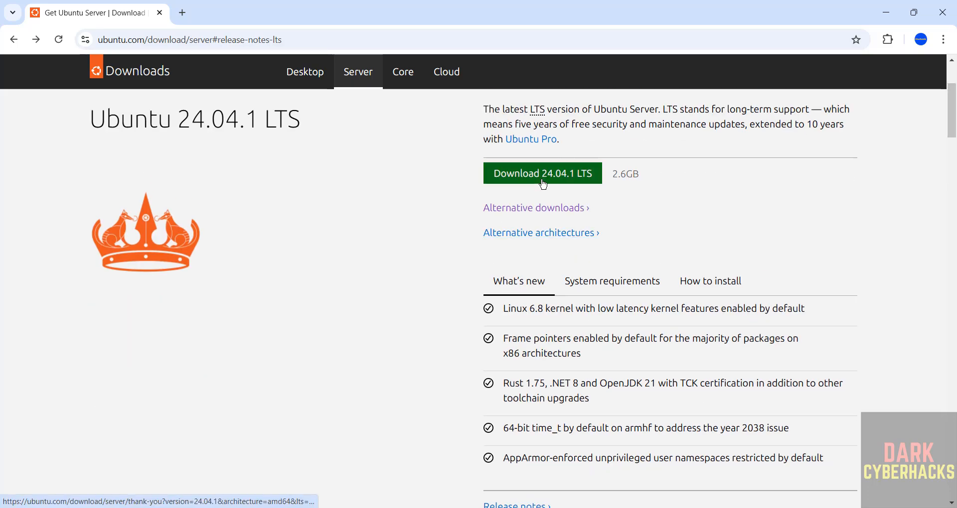
left_click(528, 210)
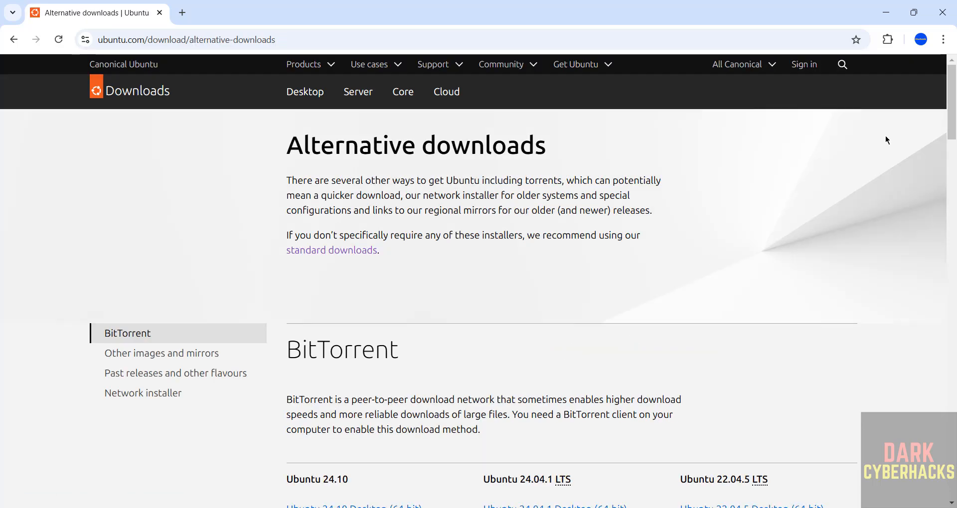
scroll(885, 136, "down", 3)
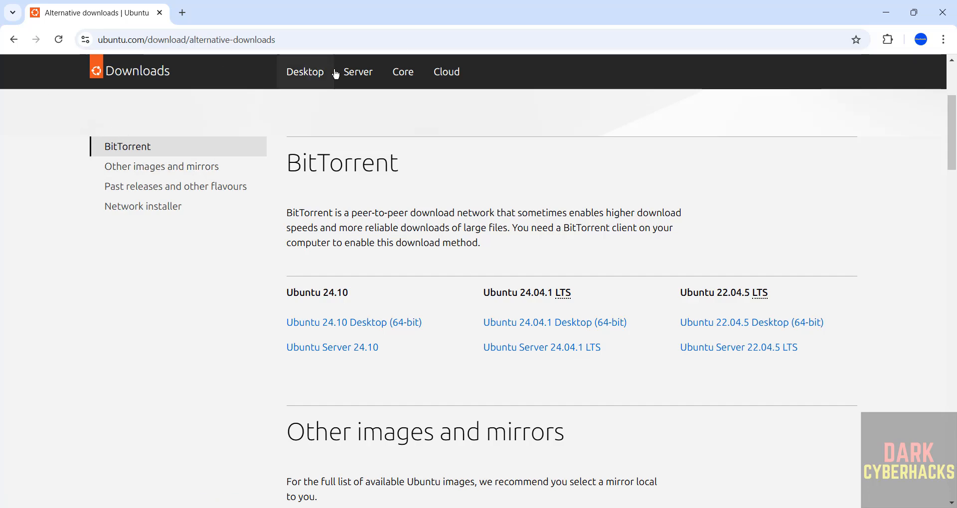
left_click(354, 71)
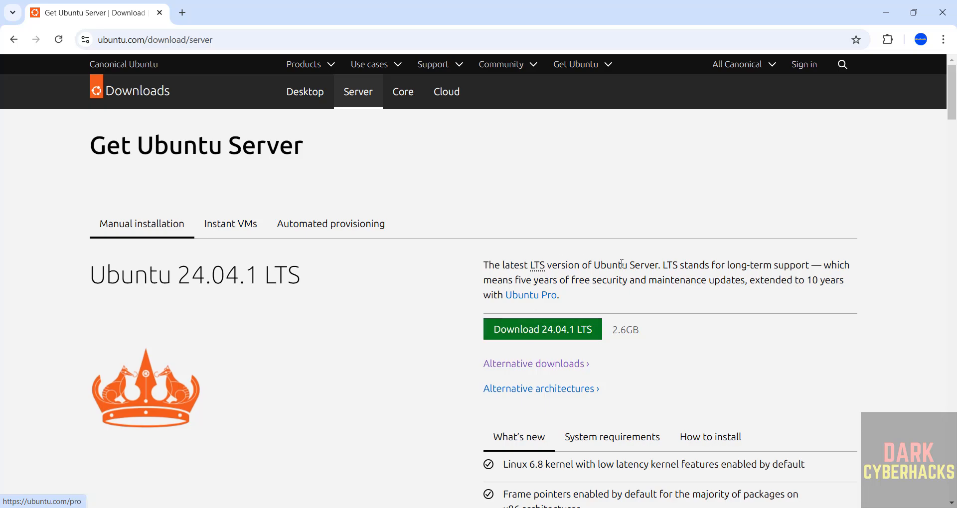
Start the direct download of Ubuntu Server 24.04.1 LTS and open the download history.
left_click(551, 329)
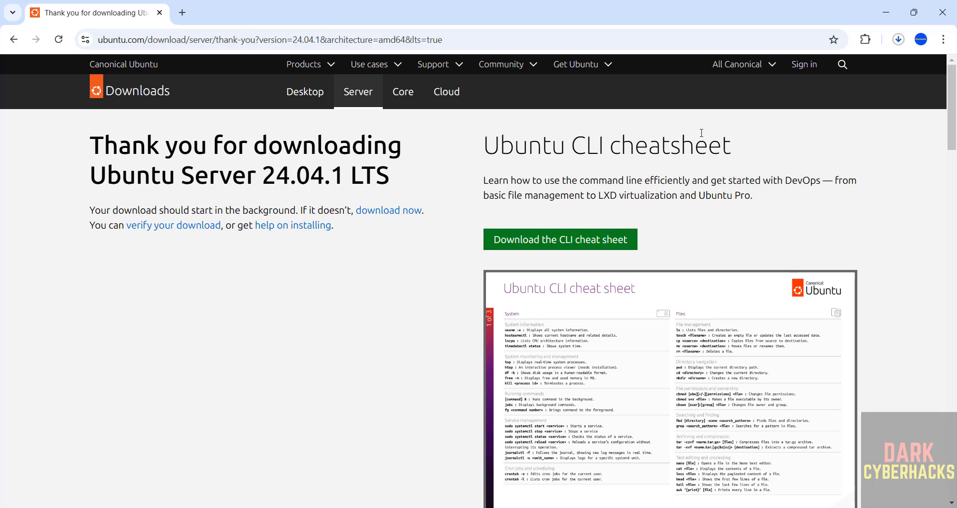
key("ctrl+j")
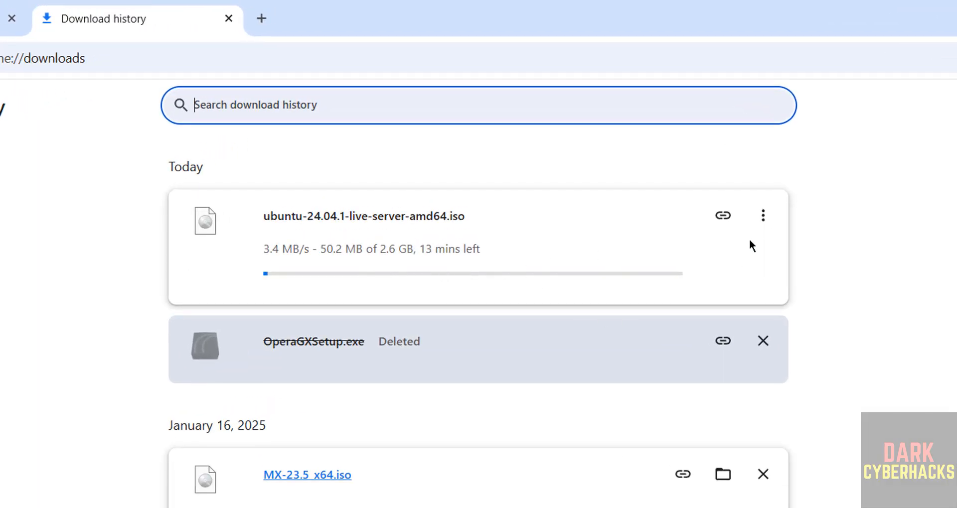
Cancel the ubuntu-24.04.1-live-server-amd64.iso download and remove it and OperaGXSetup.exe from the download history.
left_click(763, 216)
left_click(690, 259)
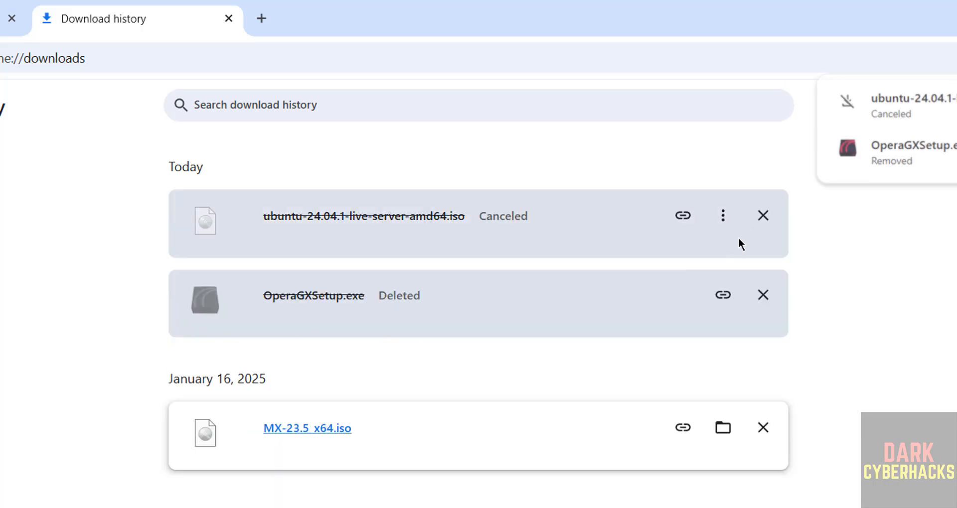
left_click(764, 216)
left_click(763, 216)
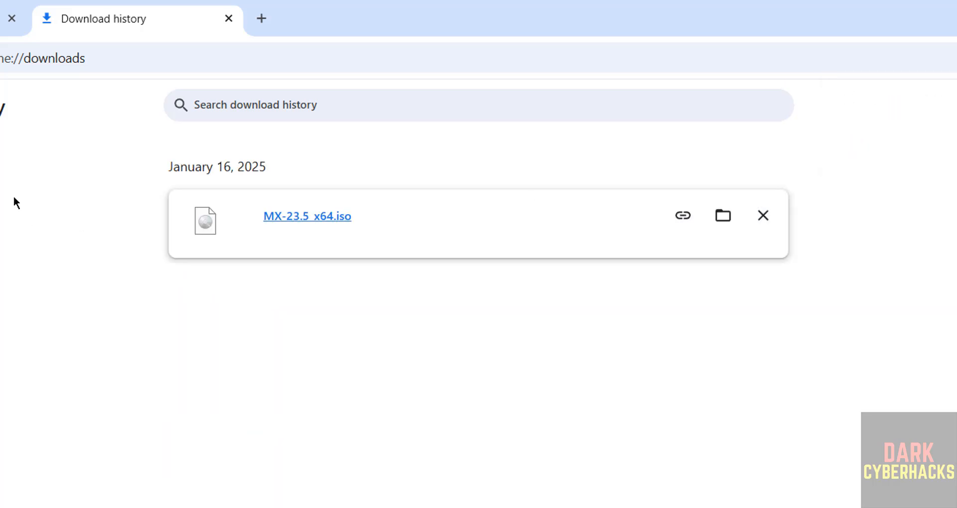
Download the Ubuntu Server 24.04.1 LTS torrent from the alternative downloads page and view it in the download history.
left_click(22, 20)
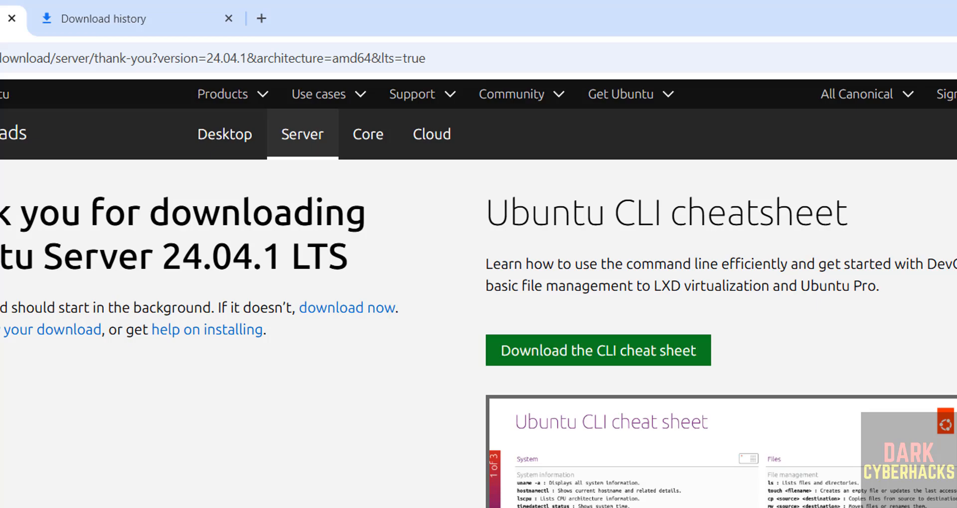
left_click(14, 39)
left_click(511, 367)
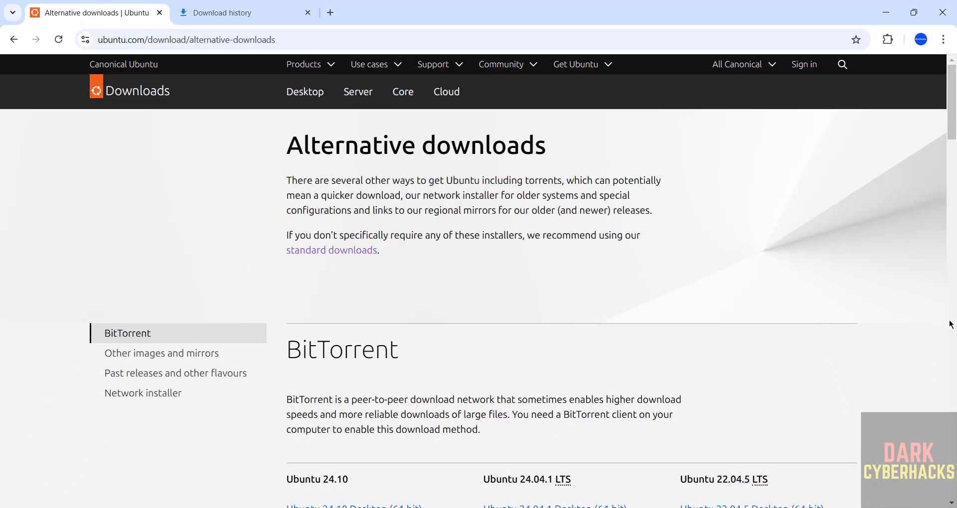
scroll(953, 140, "down", 3)
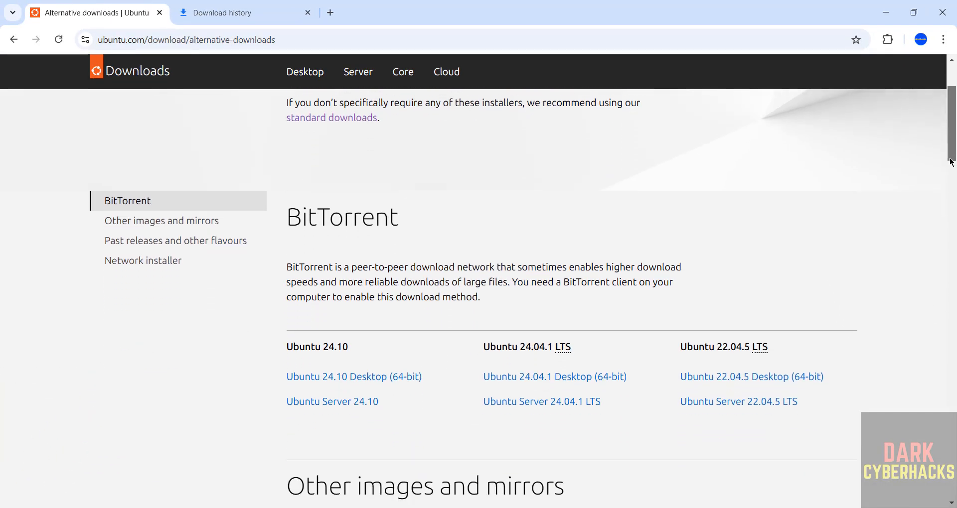
left_click(534, 399)
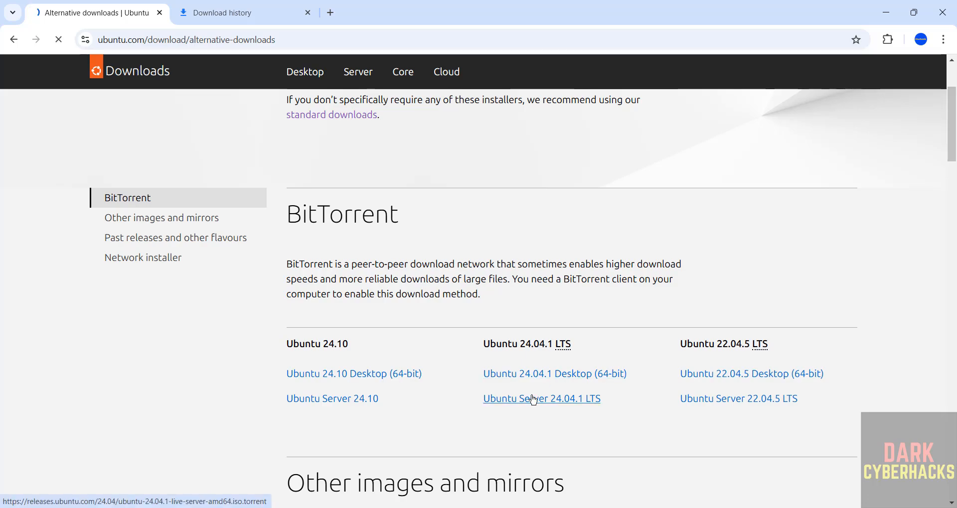
left_click(259, 18)
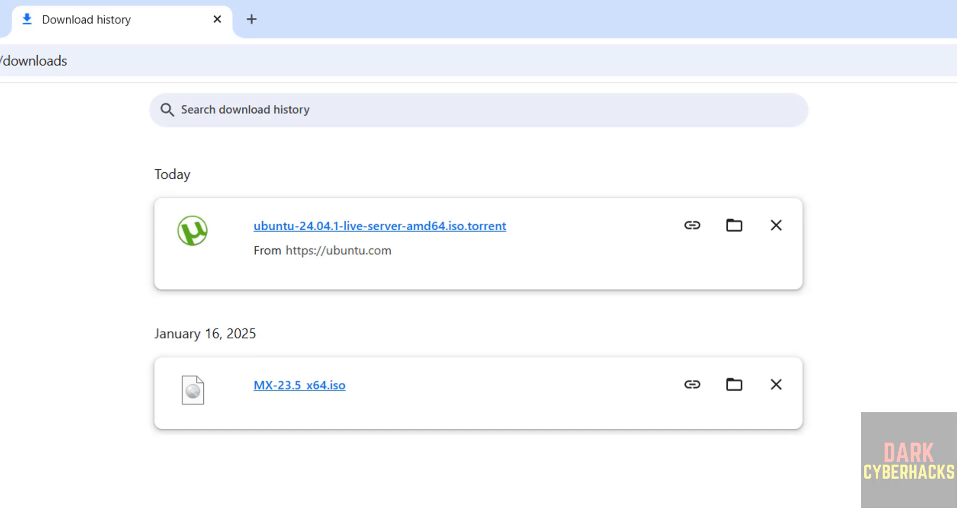
Search Windows for "virtu" and launch Oracle VirtualBox.
key("super")
type("virtu")
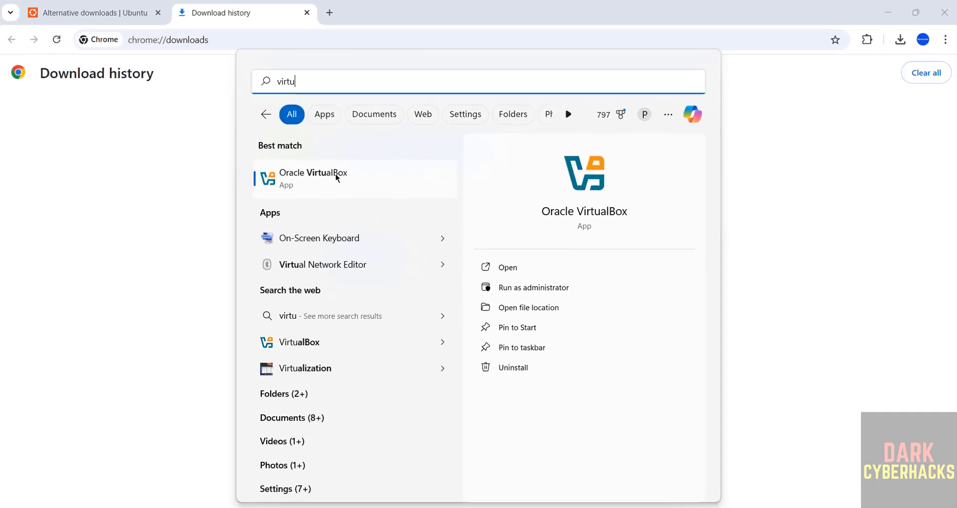
left_click(290, 232)
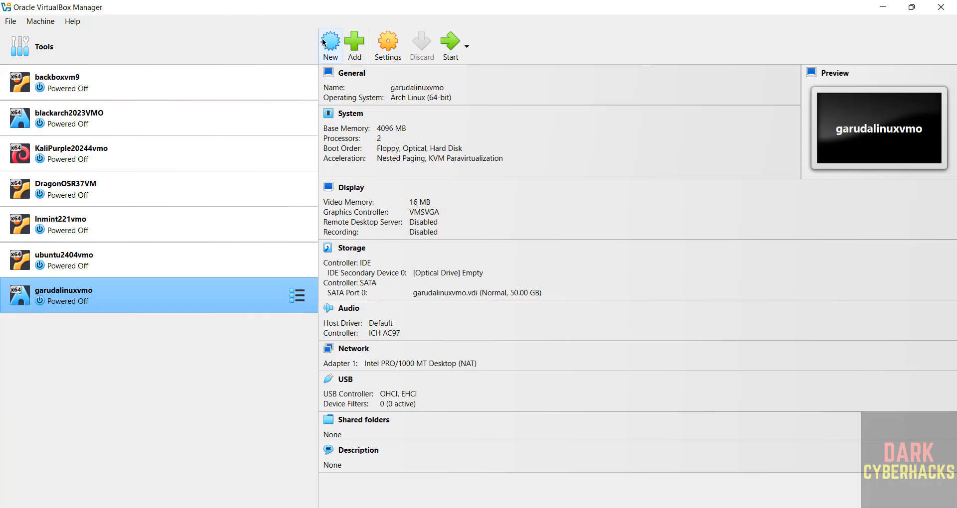
Begin creating a new virtual machine and name it ubsnoble24vmo.
left_click(46, 23)
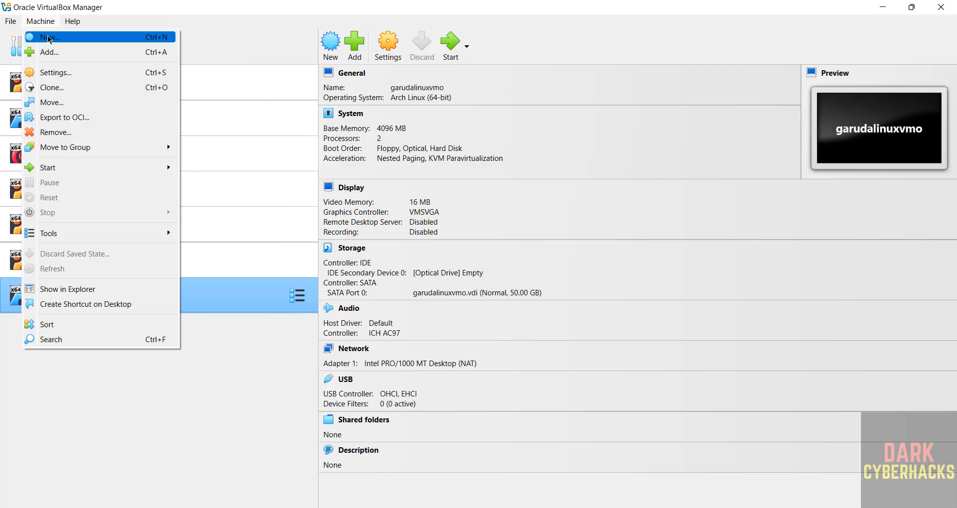
left_click(49, 38)
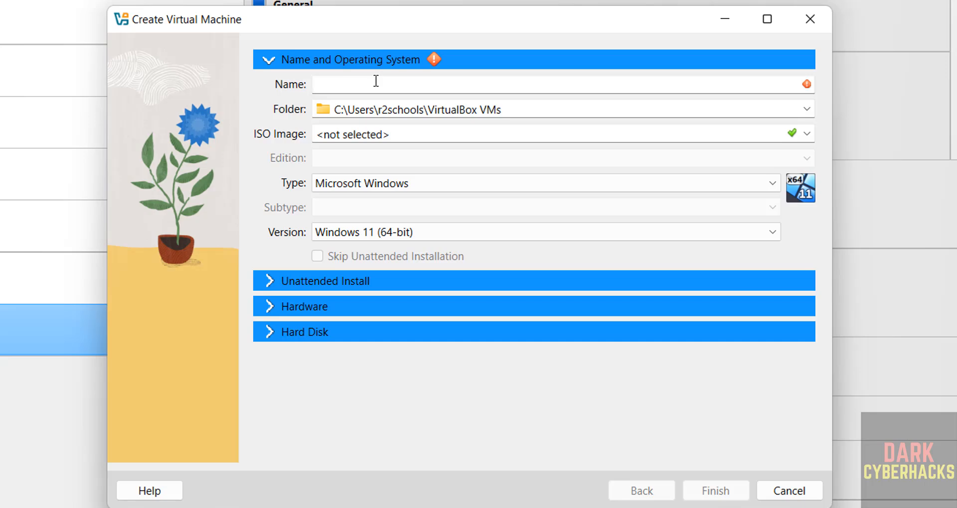
type("u")
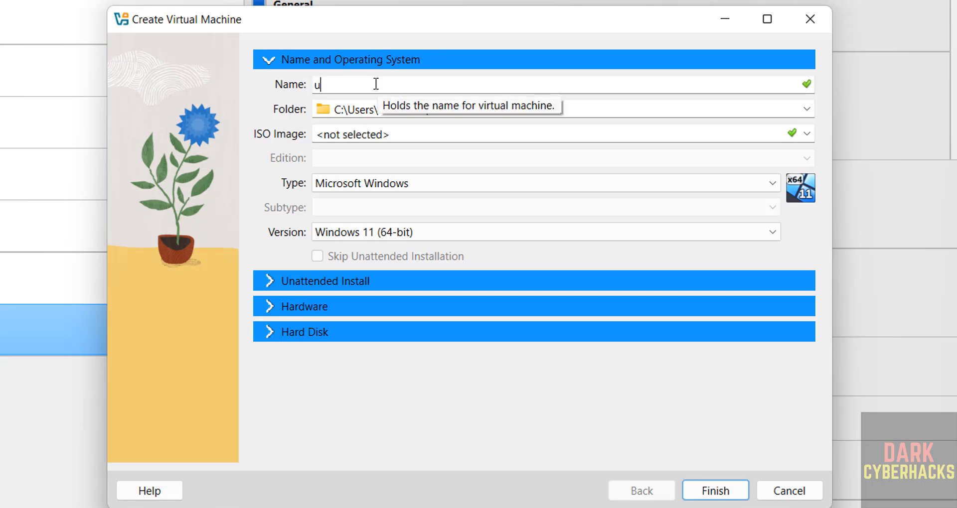
type("bsnob")
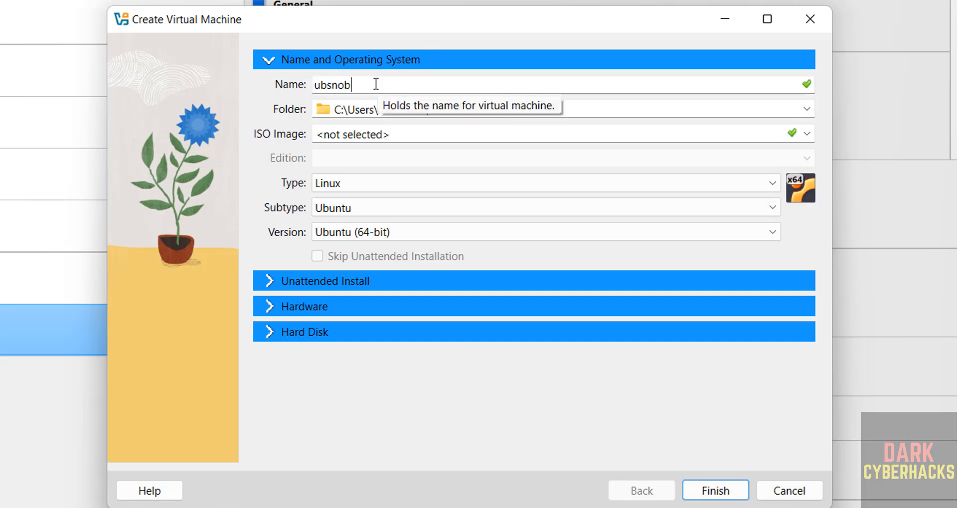
type("le24vmo")
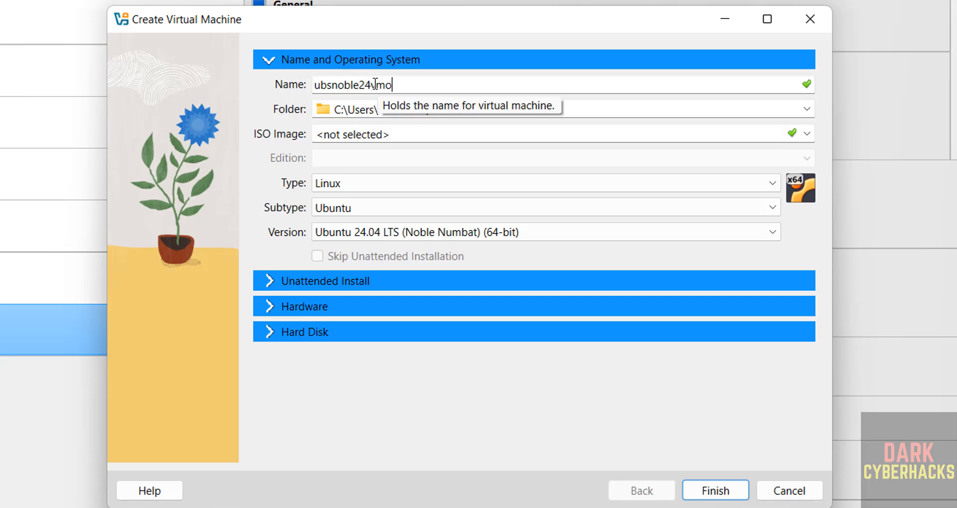
double_click(375, 84)
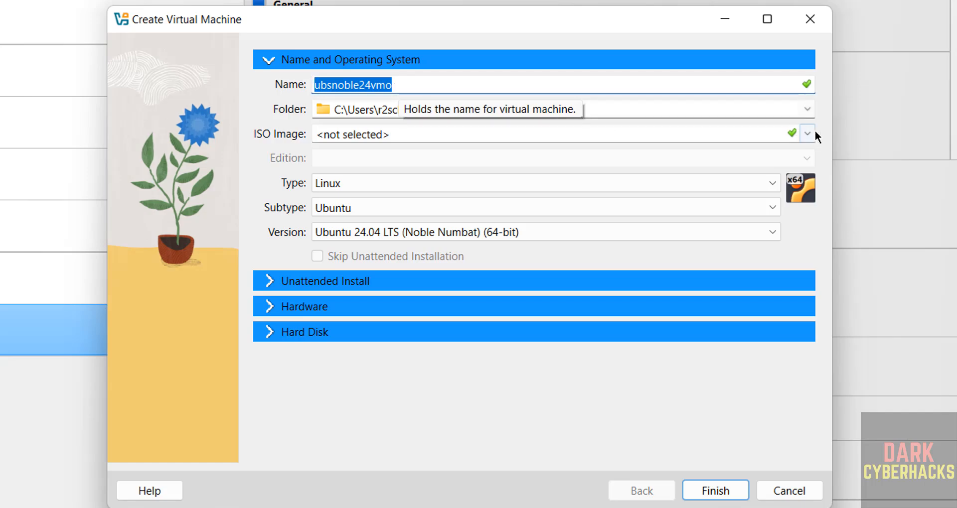
left_click(806, 109)
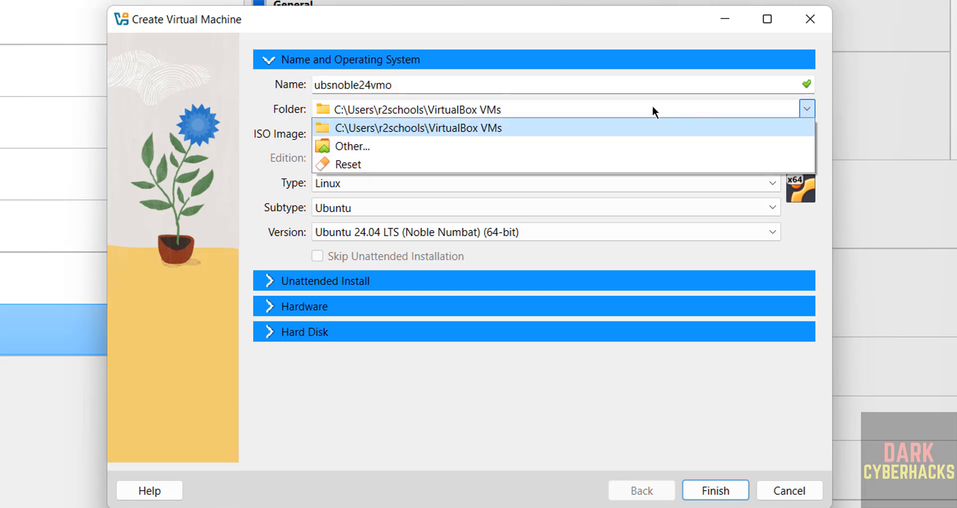
left_click(410, 129)
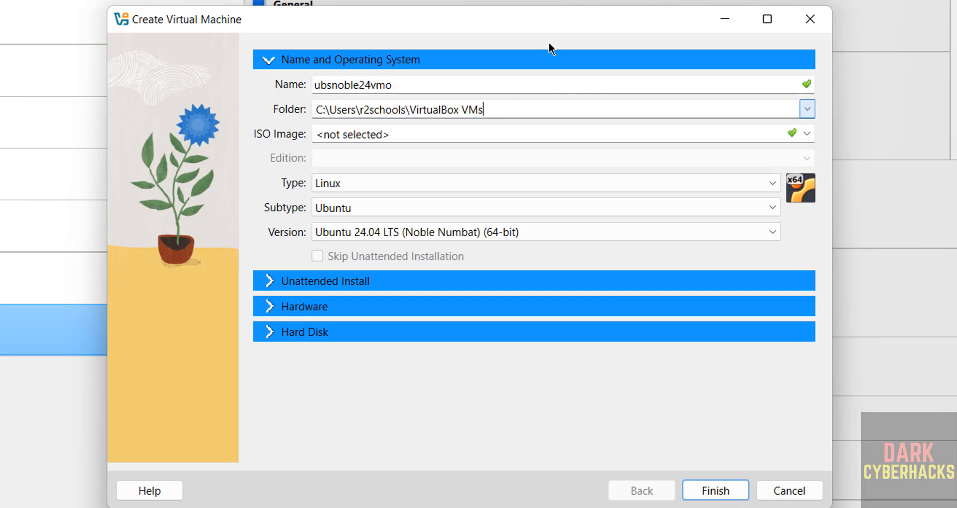
double_click(413, 79)
left_click(807, 108)
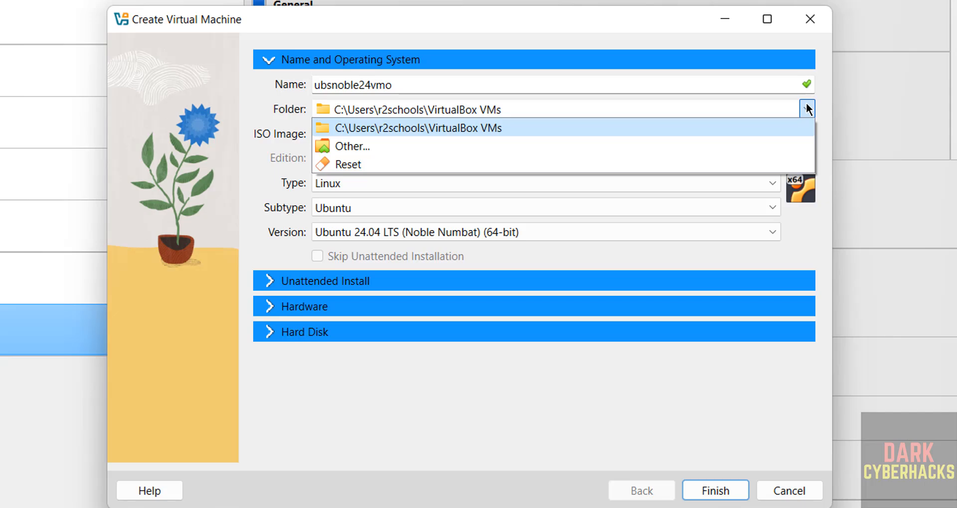
left_click(807, 109)
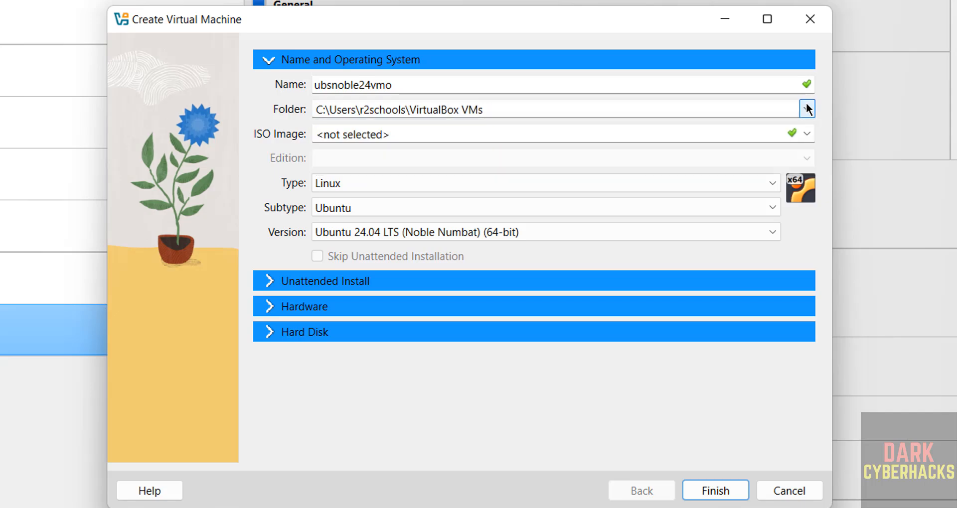
Create a folder named ubsnoble24vmo inside VMS on the One Touch (E:) drive and use it as the machine folder.
left_click(806, 109)
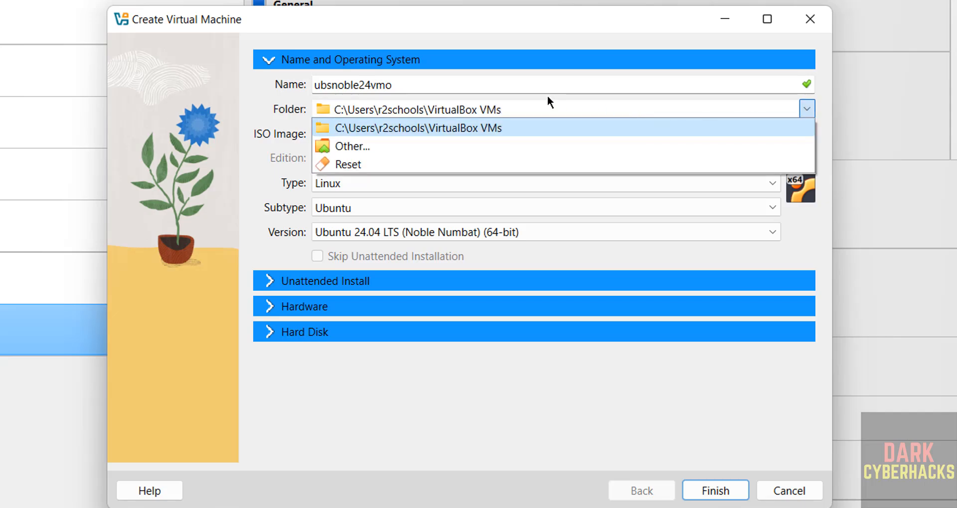
left_click(346, 146)
scroll(248, 274, "down", 5)
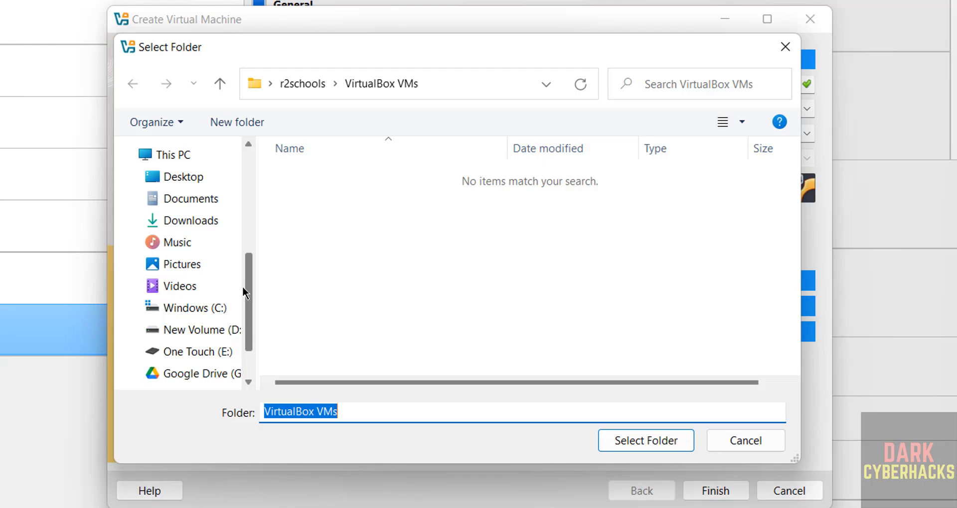
left_click(186, 352)
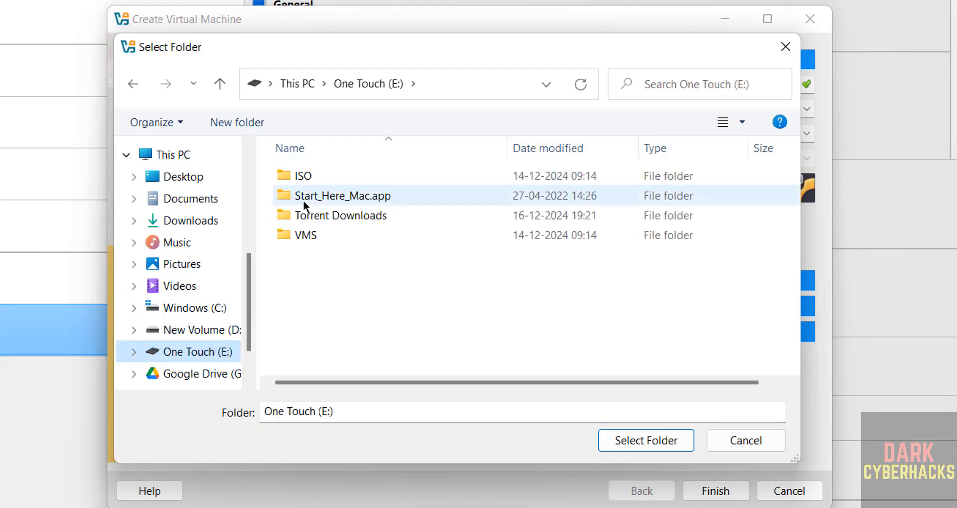
double_click(296, 236)
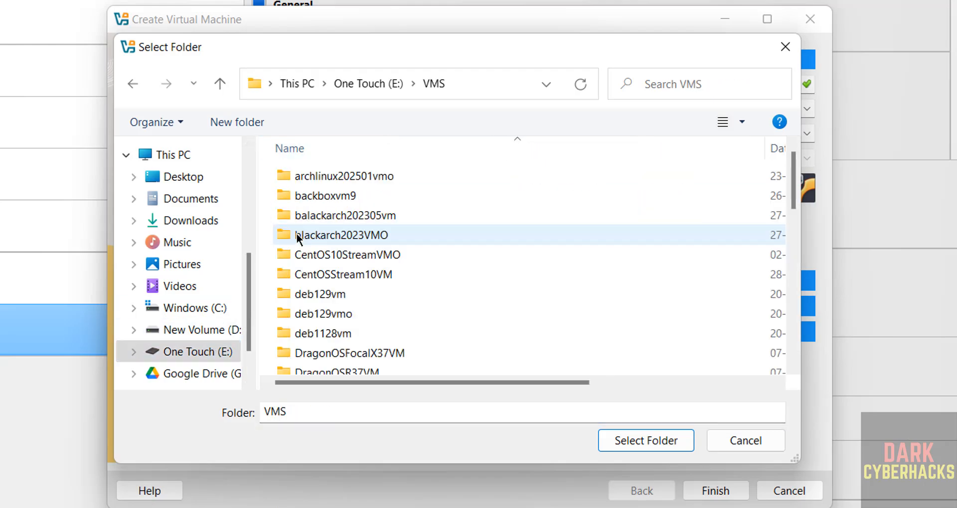
left_click(244, 123)
type("ubsnoble24vmo")
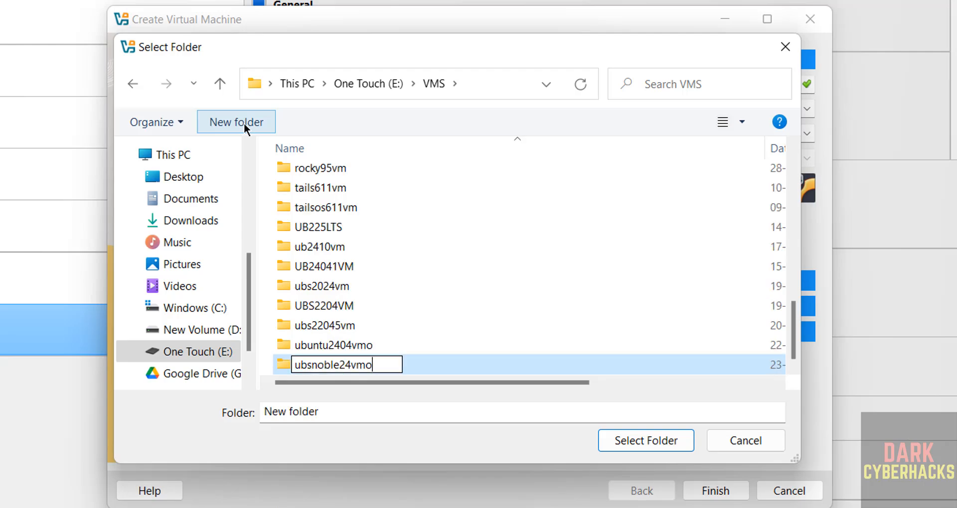
key("Return")
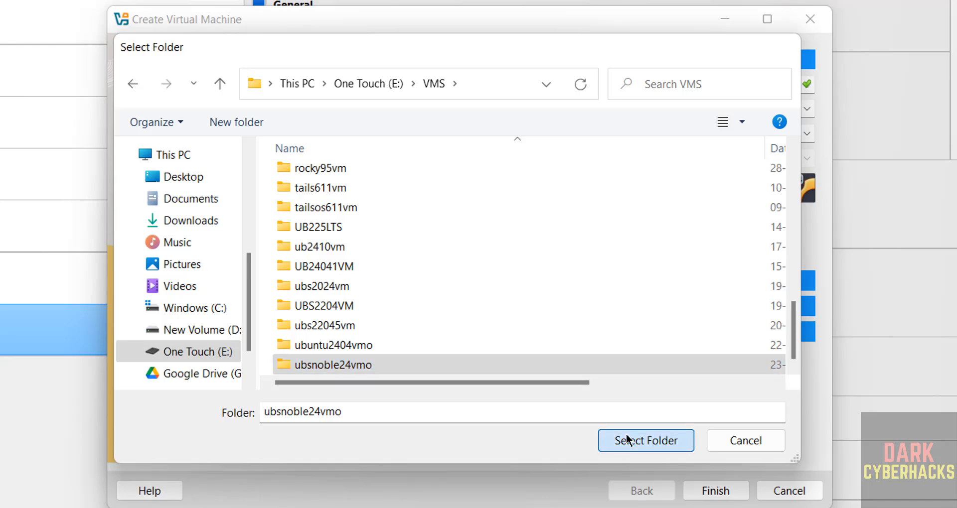
left_click(626, 439)
Choose ubuntu-24.04.1-live-server-amd64.iso from the E: drive's ISO folder as the ISO image and skip the unattended installation.
left_click(804, 129)
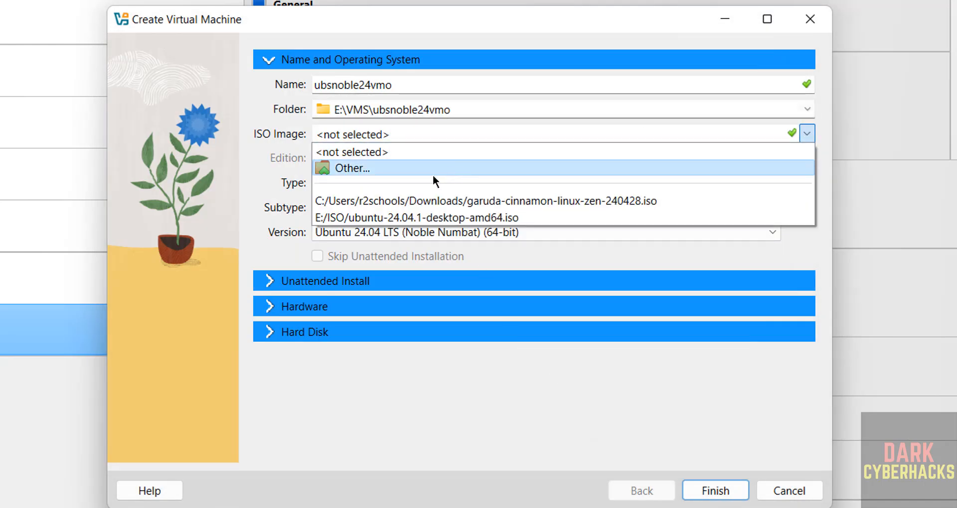
left_click(433, 175)
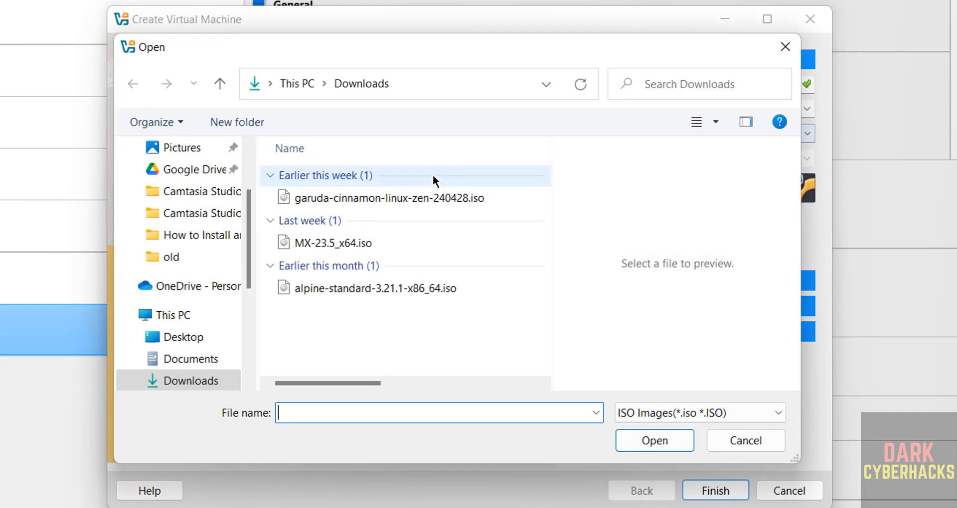
scroll(246, 314, "down", 5)
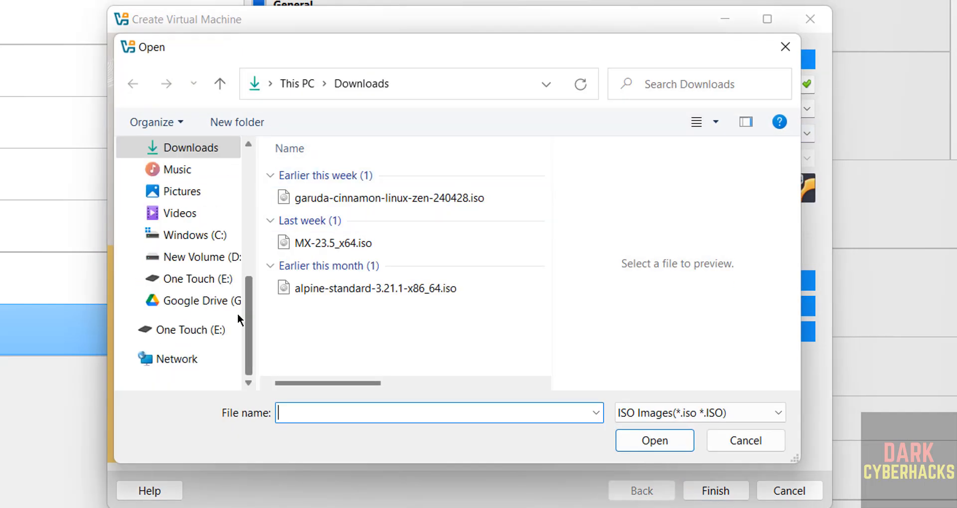
left_click(215, 279)
double_click(335, 173)
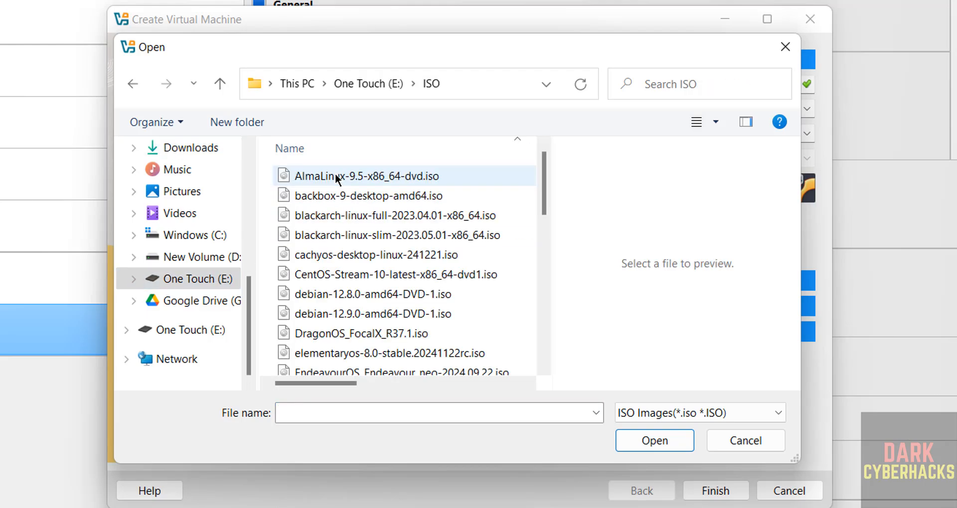
scroll(318, 277, "down", 5)
left_click(319, 269)
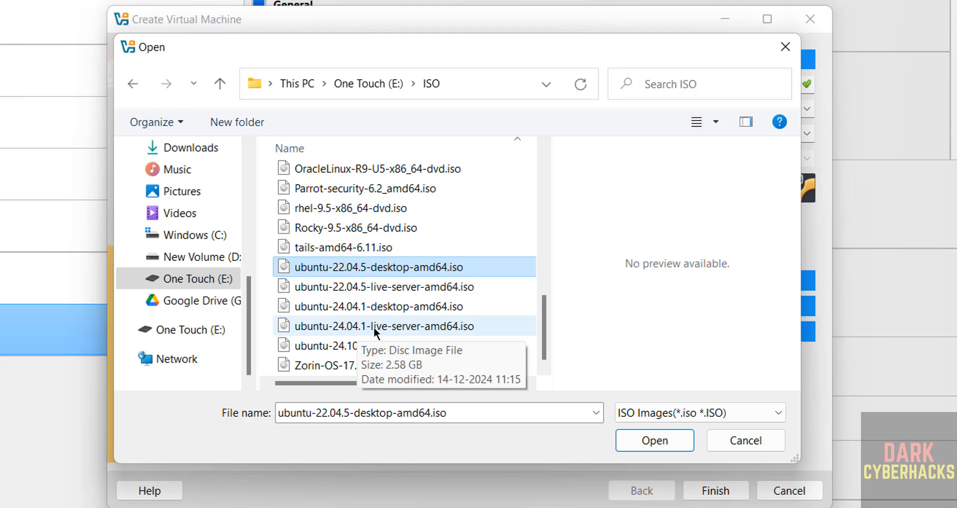
left_click(410, 327)
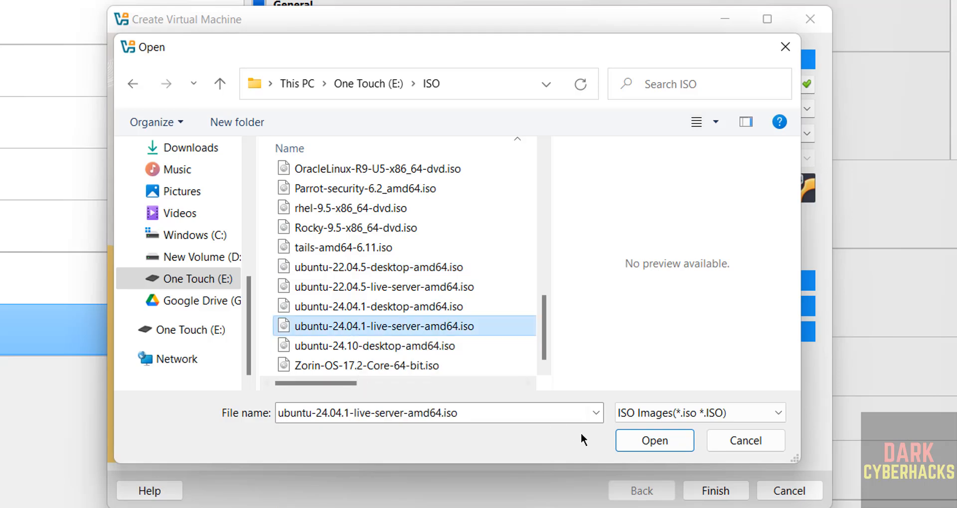
left_click(643, 442)
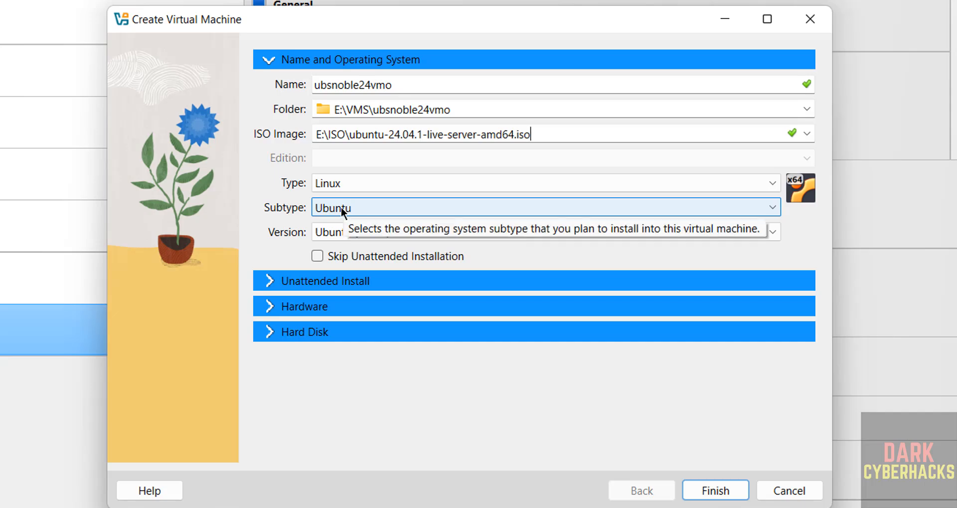
left_click(317, 256)
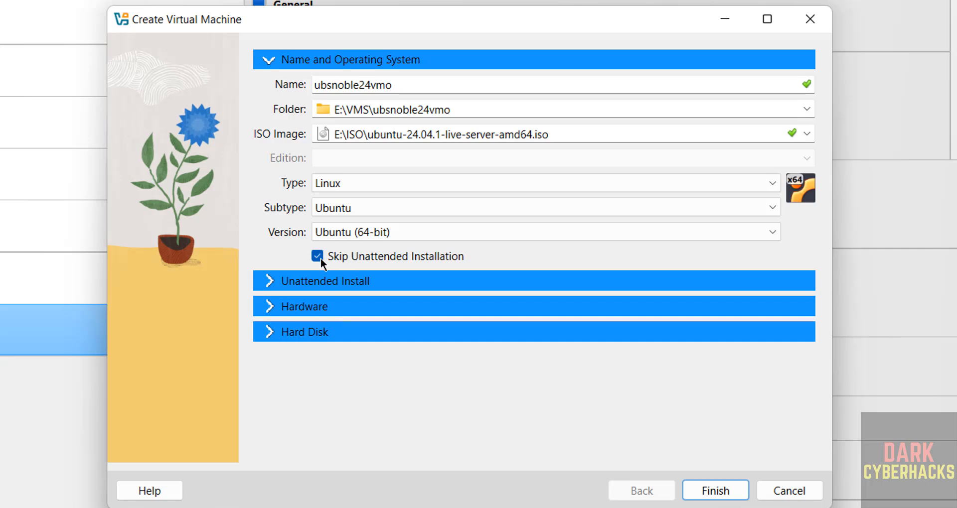
Set the virtual machine's base memory to 4096 MB and its processors to 2.
left_click(297, 306)
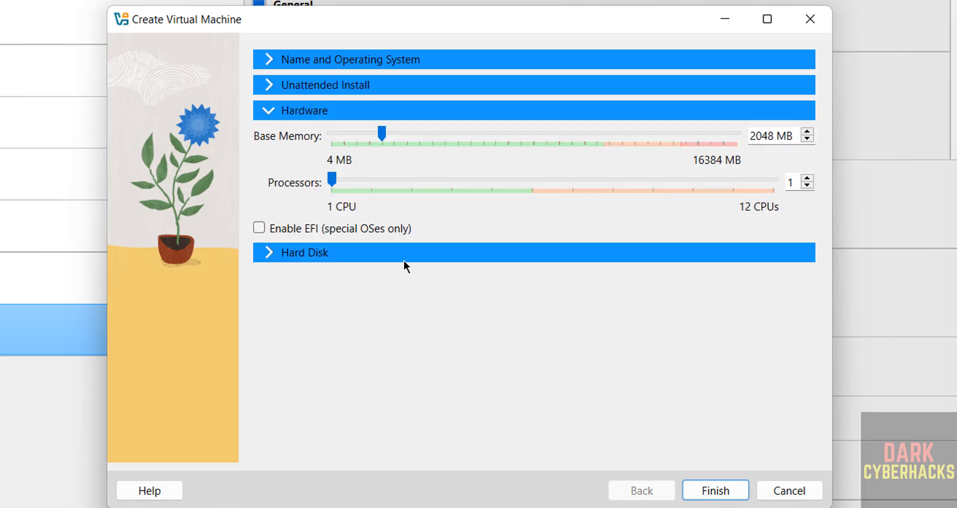
double_click(754, 137)
key("BackSpace")
type("4096")
key("Tab")
type("2")
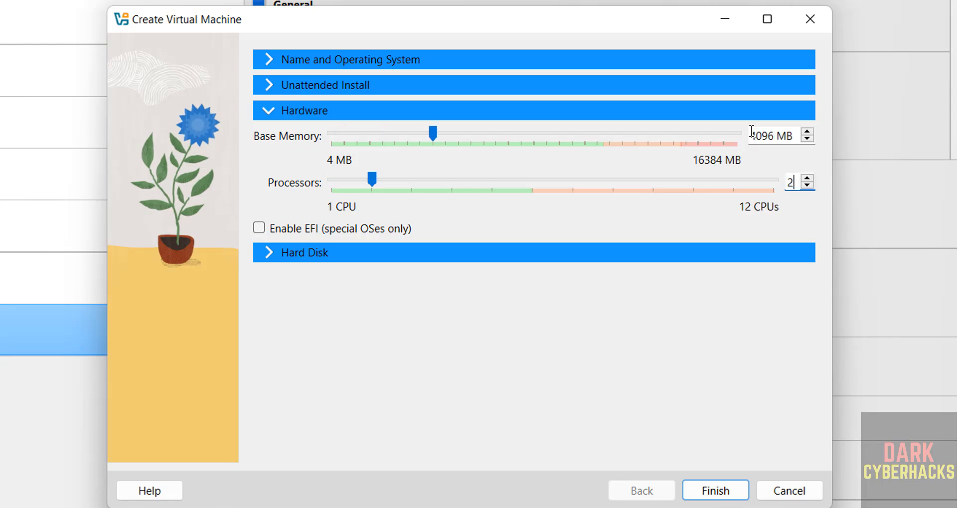
Set the new virtual hard disk's size to 100 GB and finish creating the virtual machine.
left_click(509, 254)
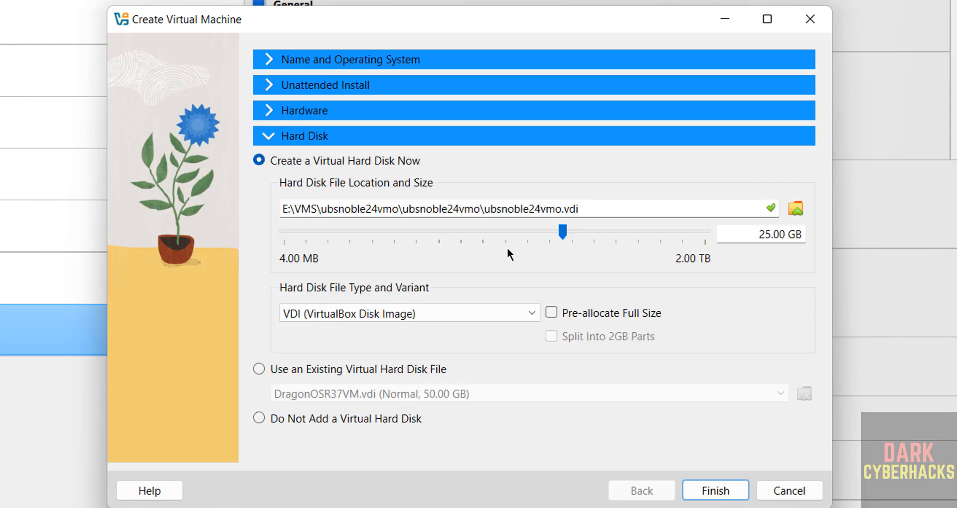
double_click(757, 235)
type("100")
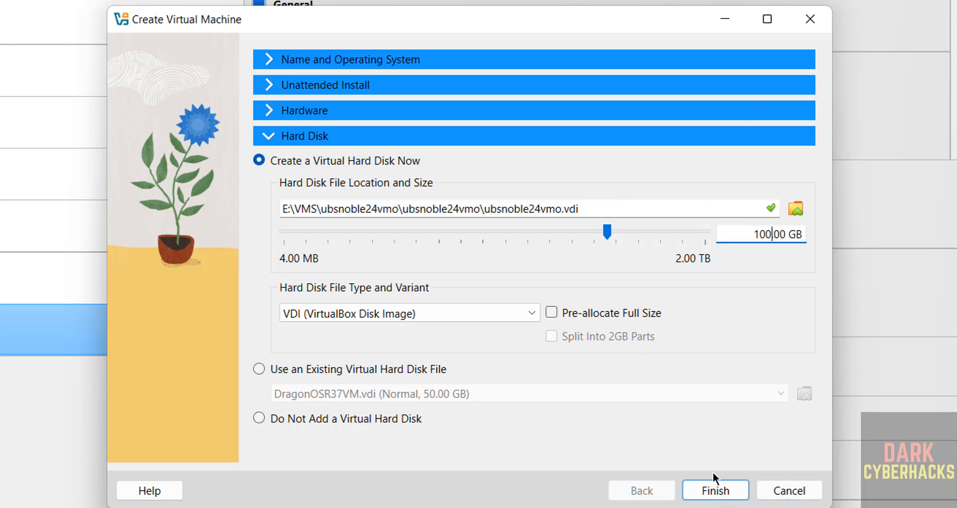
left_click(713, 490)
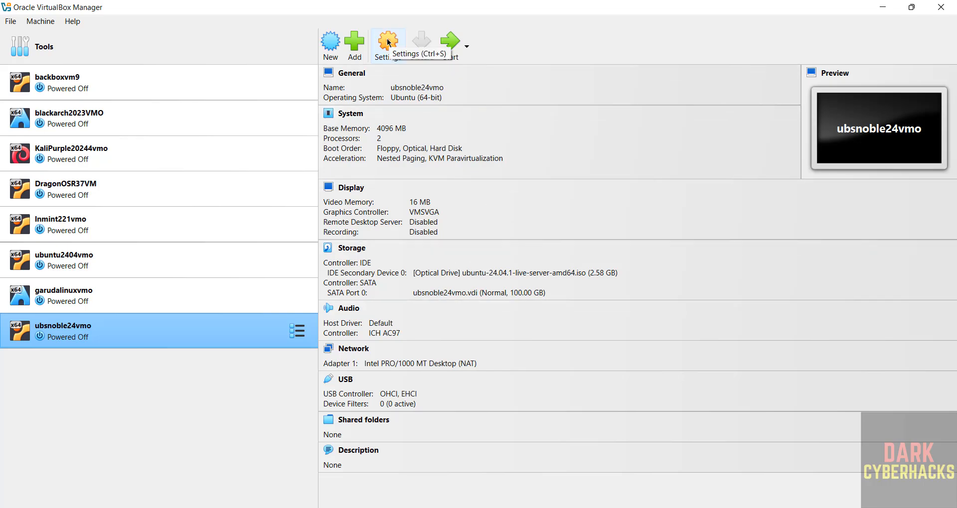
right_click(110, 334)
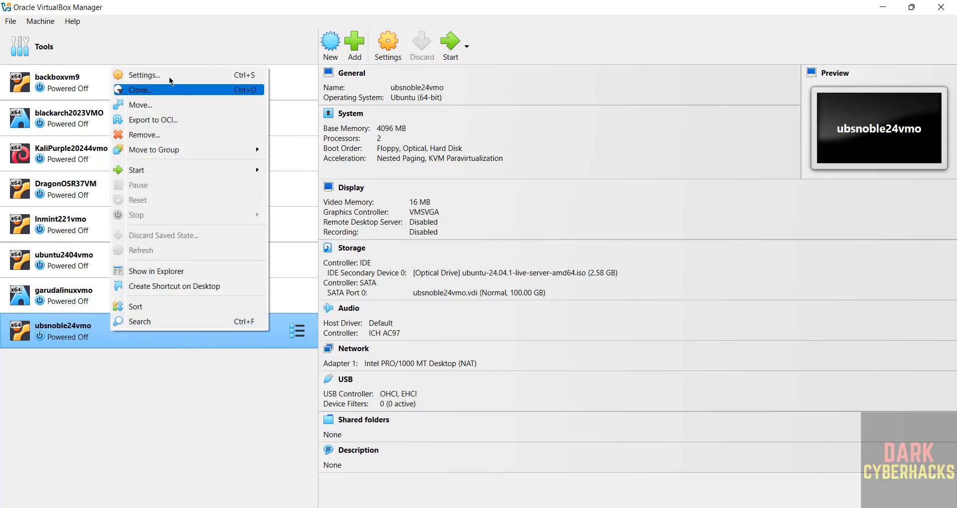
left_click(43, 23)
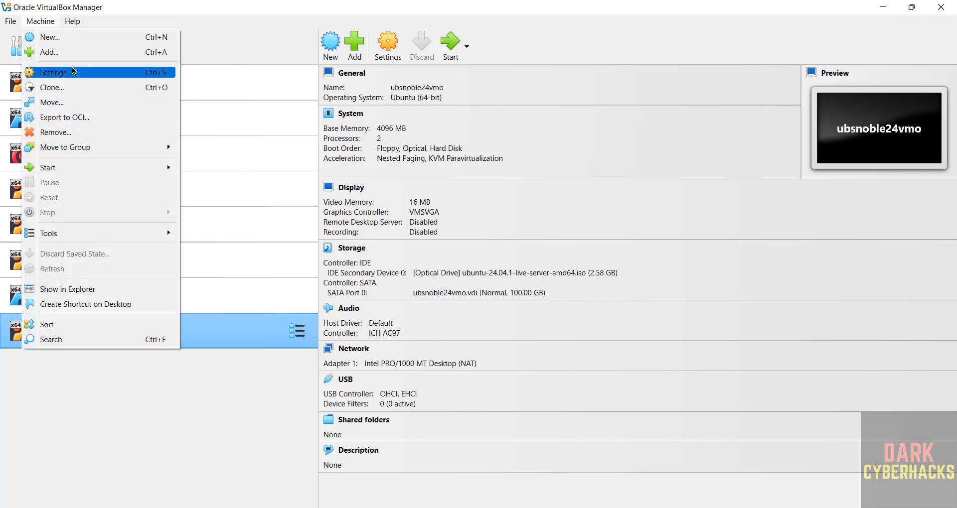
left_click(484, 10)
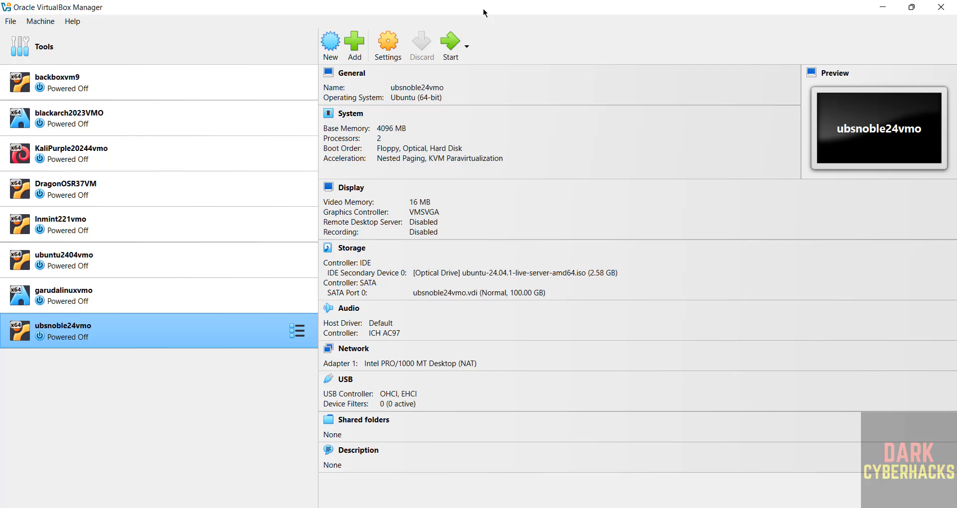
Attach network Adapter 1 of ubsnoble24vmo to Bridged Adapter and save the machine settings.
left_click(390, 58)
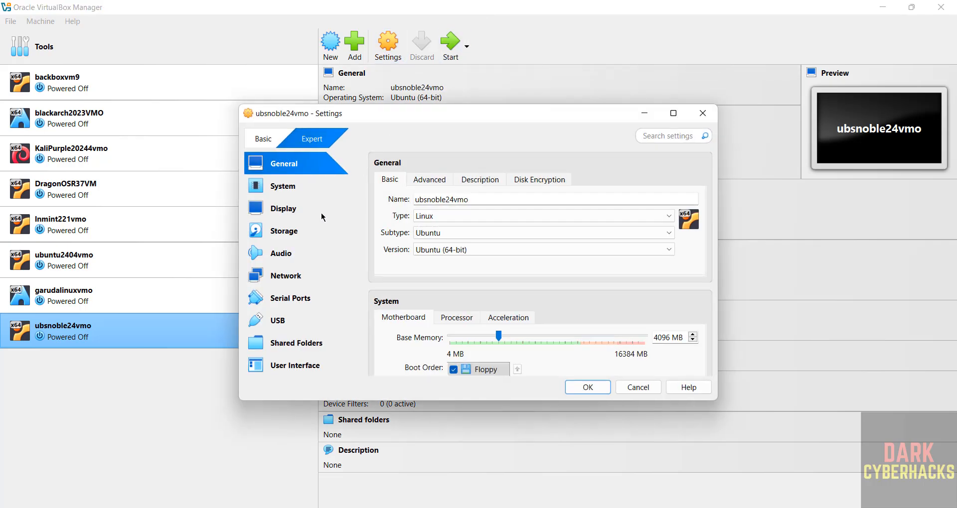
left_click(289, 275)
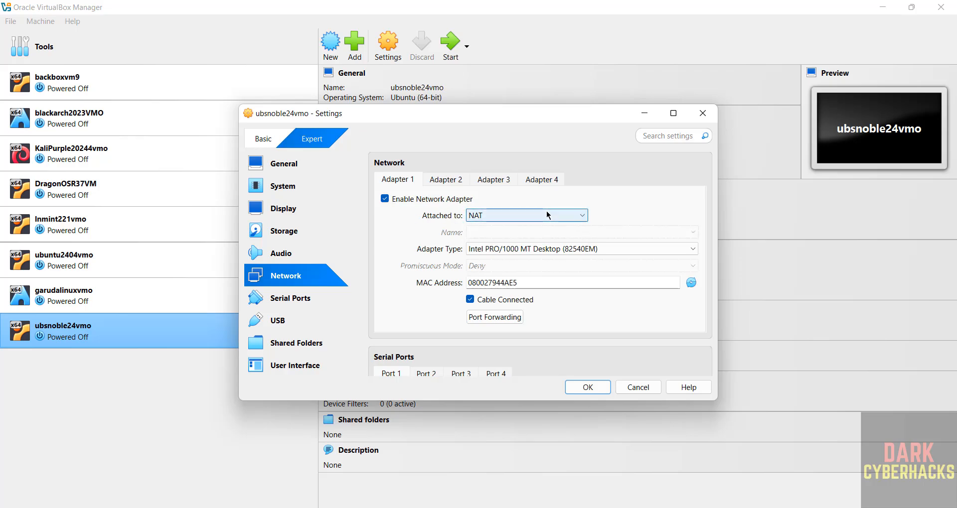
left_click(500, 218)
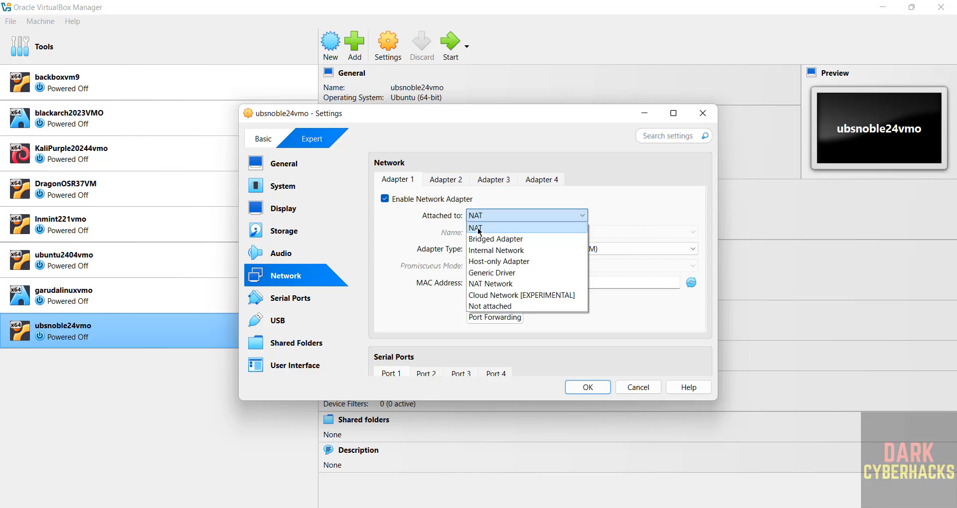
left_click(479, 229)
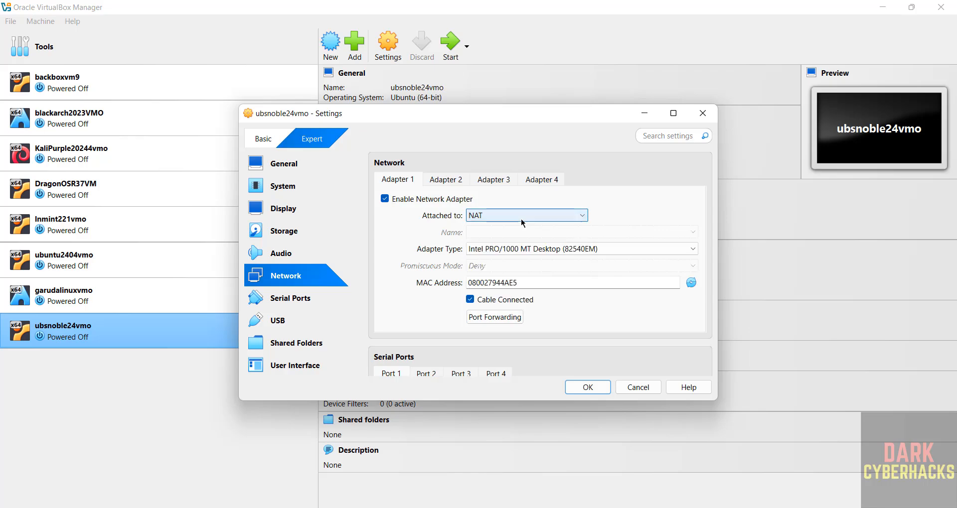
left_click(499, 216)
left_click(515, 240)
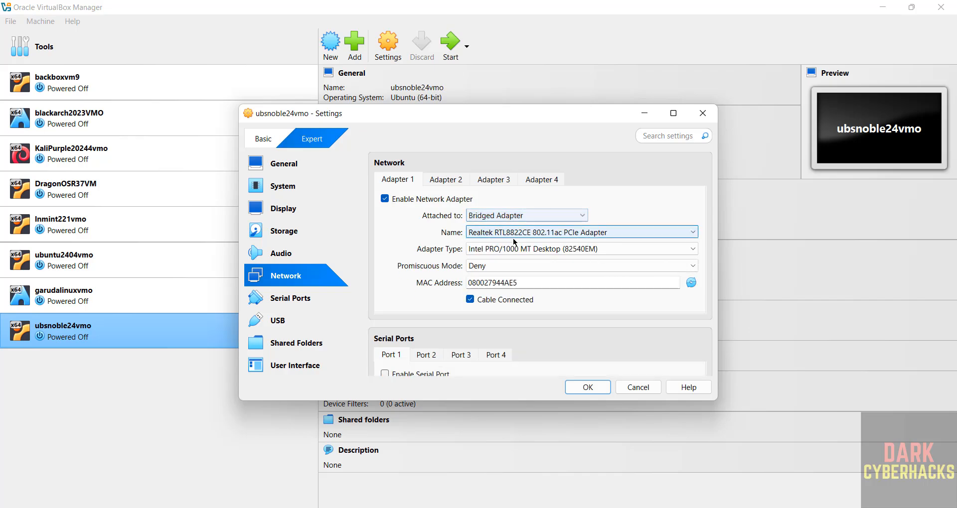
left_click(598, 389)
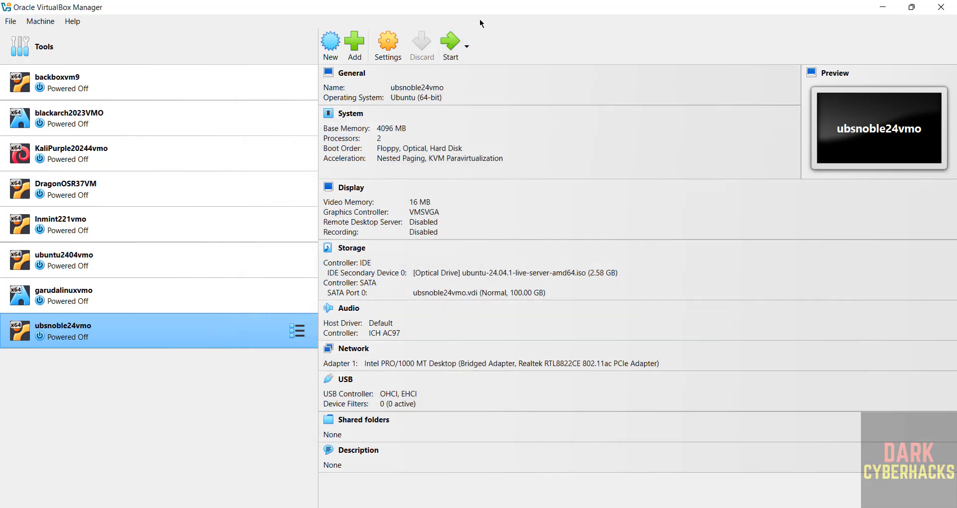
Start ubsnoble24vmo, maximize its window and boot the Try or Install Ubuntu Server entry.
left_click(451, 43)
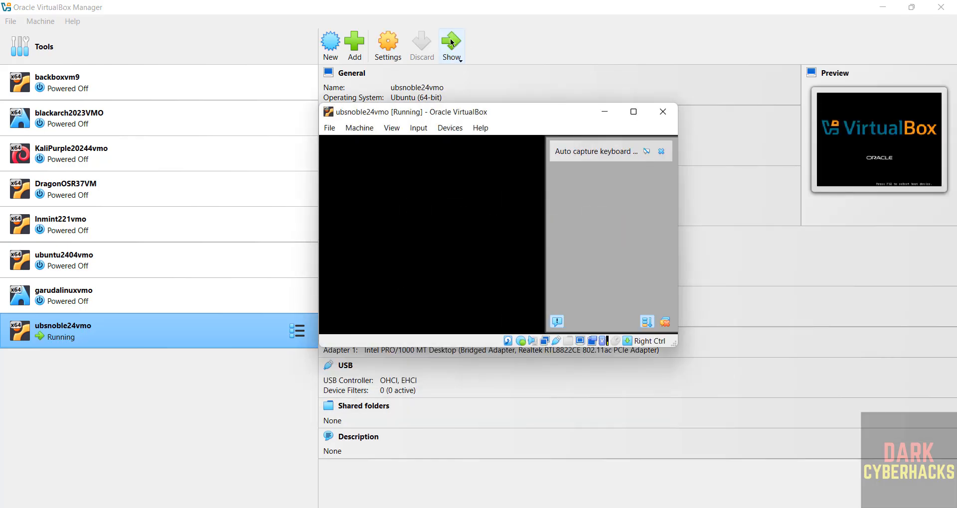
left_click(635, 112)
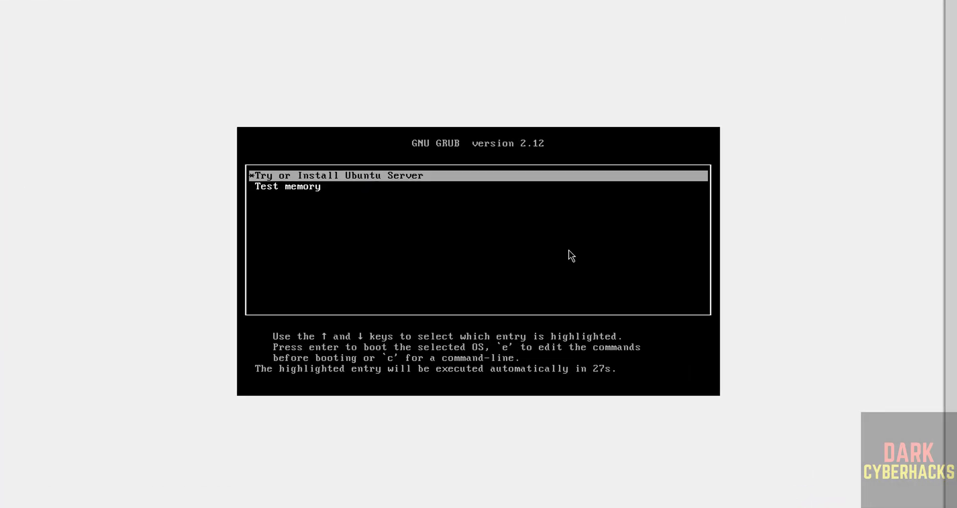
key("Down")
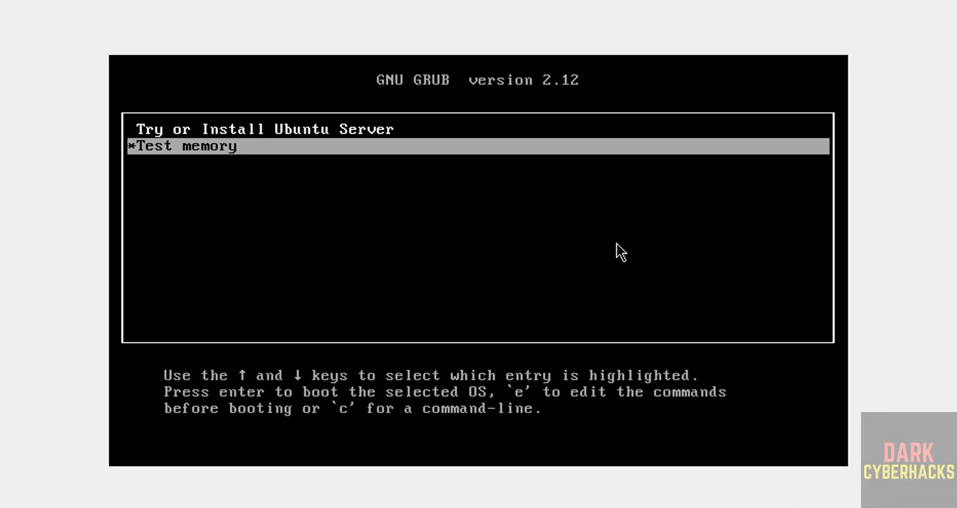
key("Up")
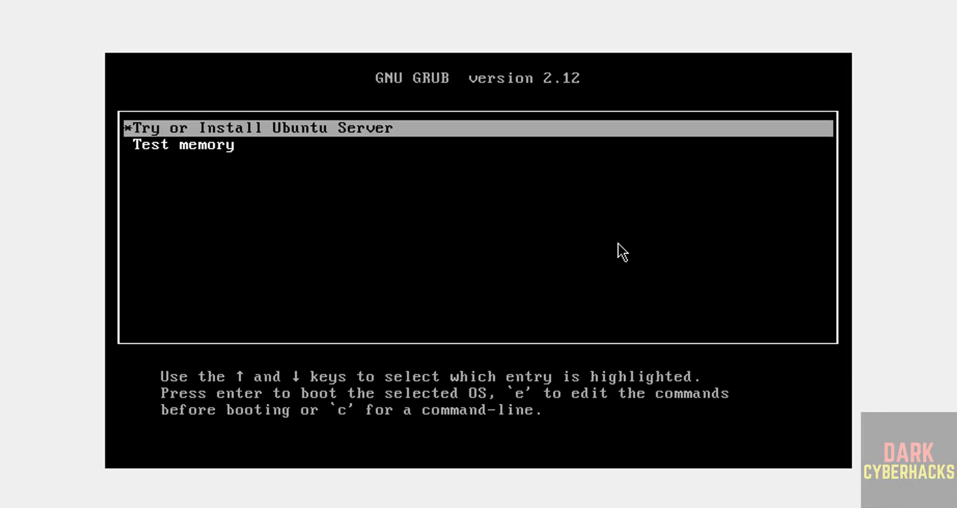
key("Return")
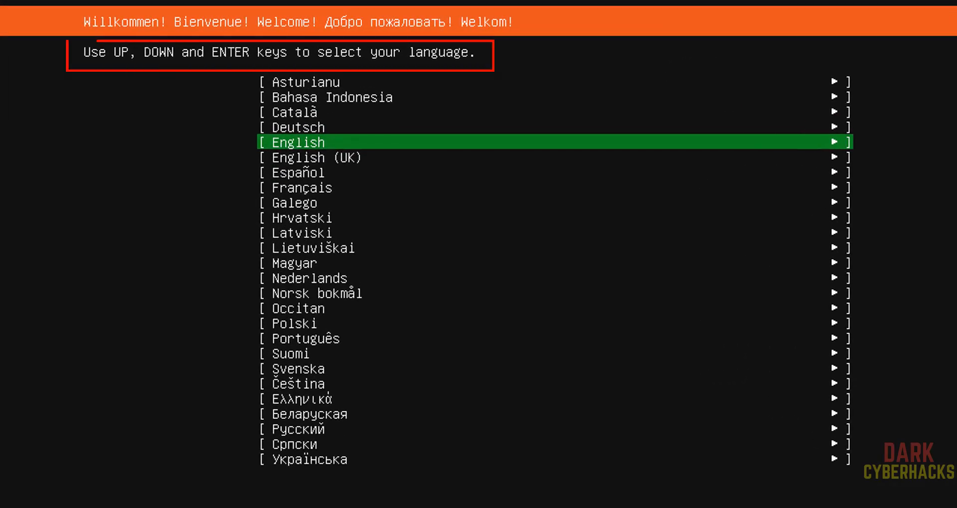
Choose English as the language of the Ubuntu Server installer.
key("Down")
key("Up")
key("Up")
key("Down")
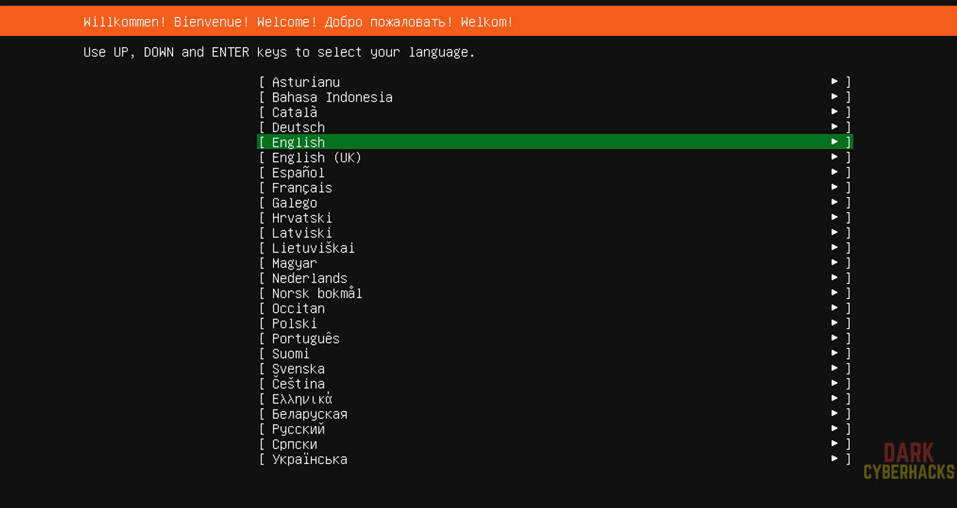
key("Return")
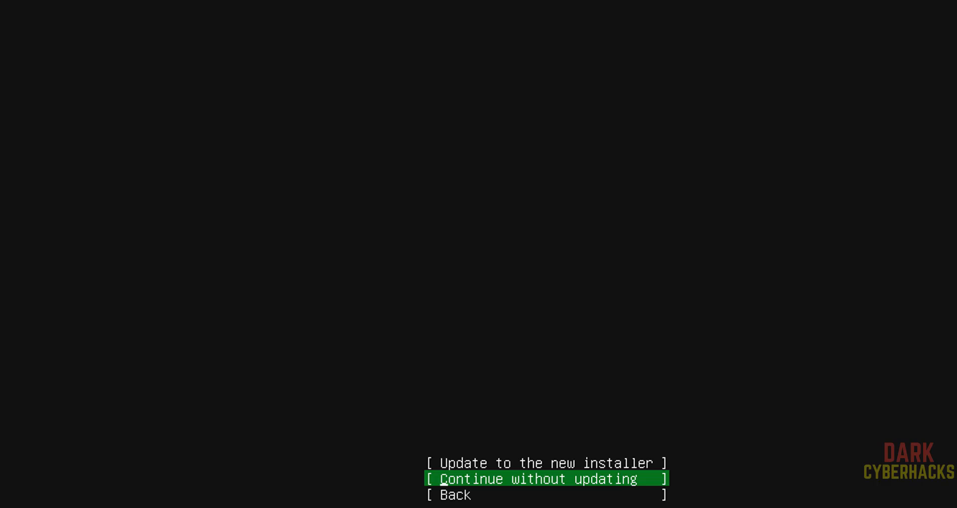
Continue without updating the installer and accept English (US) as the keyboard layout and variant.
key("Down")
key("Up")
key("Return")
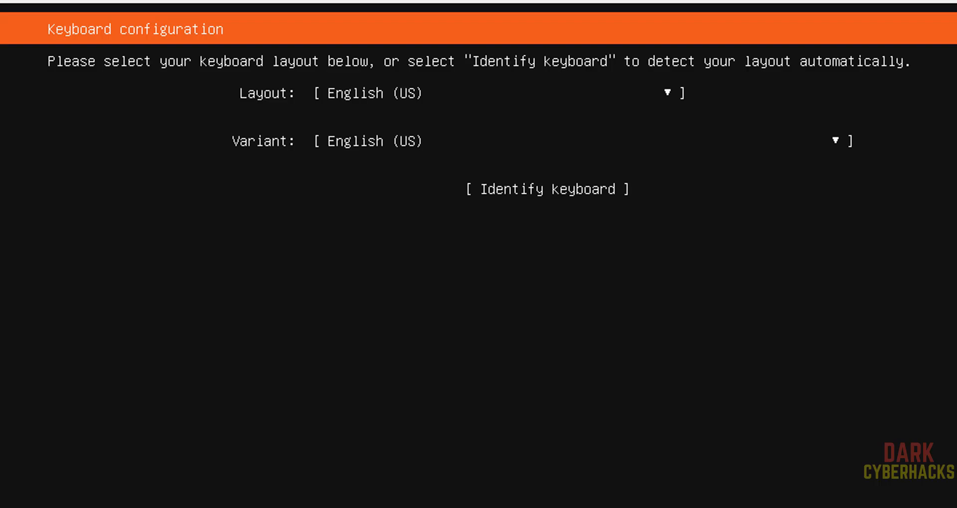
key("Return")
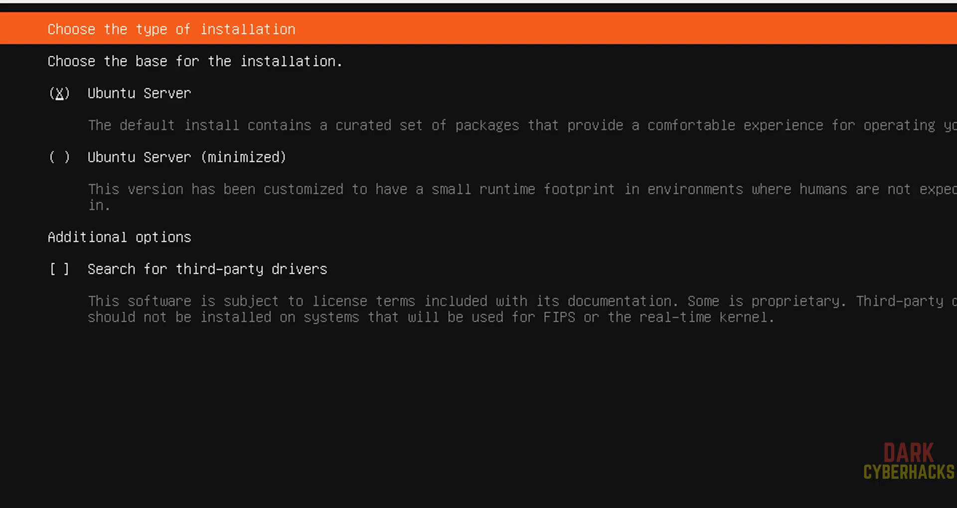
Choose the standard Ubuntu Server base with the search for third-party drivers enabled, and continue.
key("Down")
key("space")
key("Up")
key("space")
key("Down")
key("Down")
key("space")
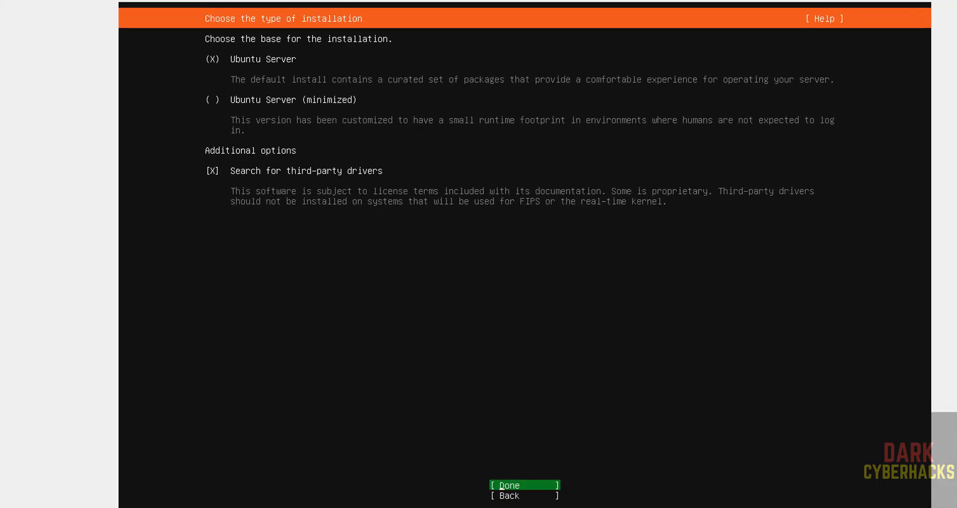
key("Return")
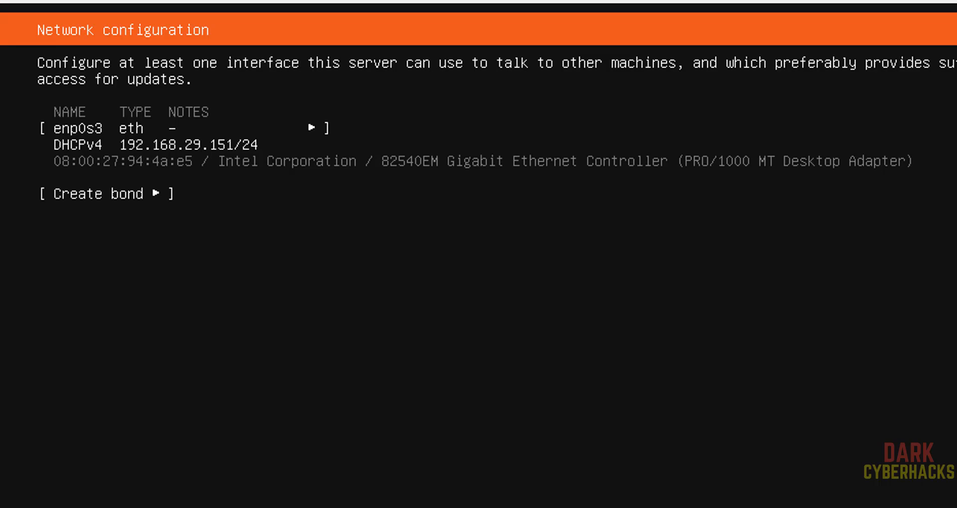
Accept the DHCPv4 configuration of network interface enp0s3 and leave the proxy address blank.
key("Return")
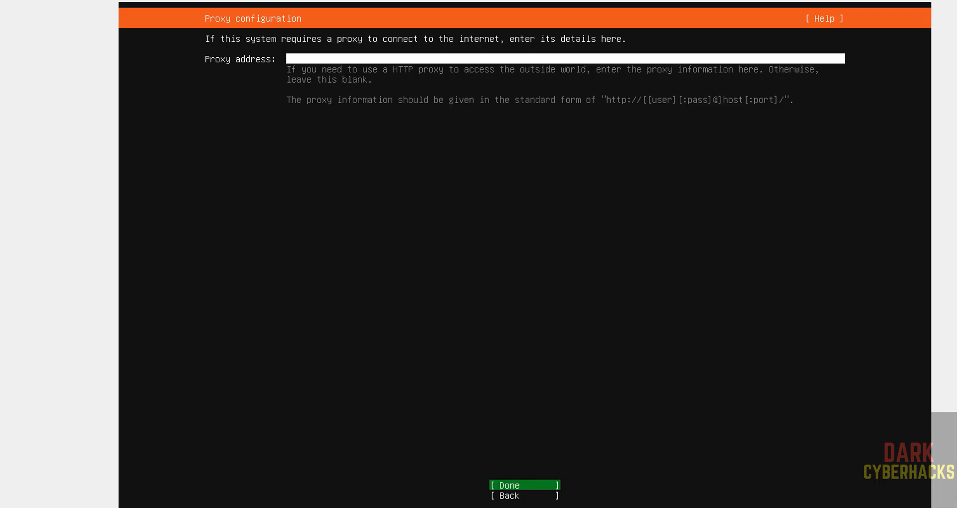
key("Return")
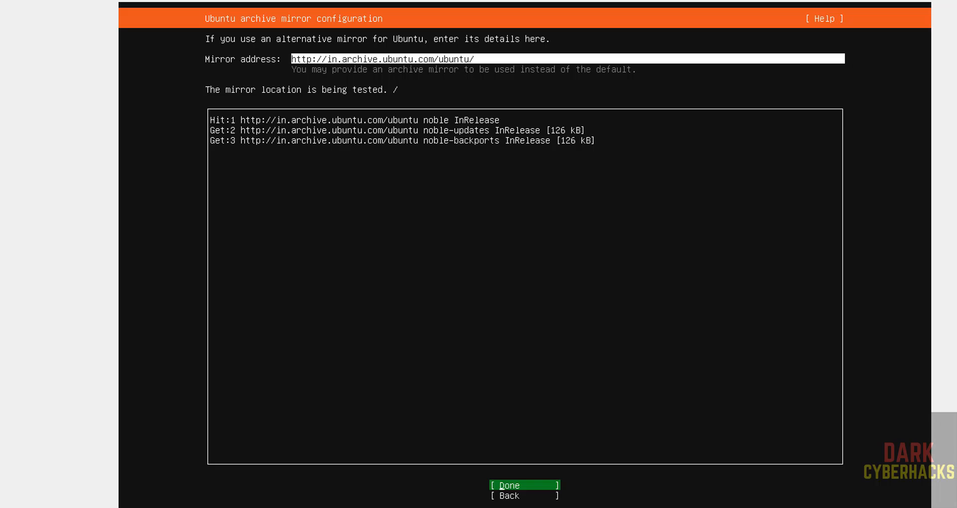
key("Return")
key("Down")
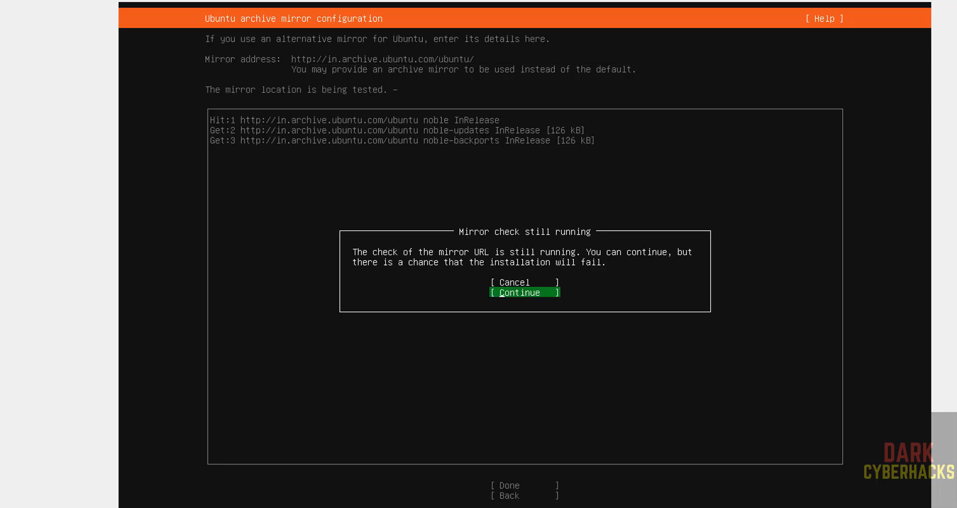
key("Return")
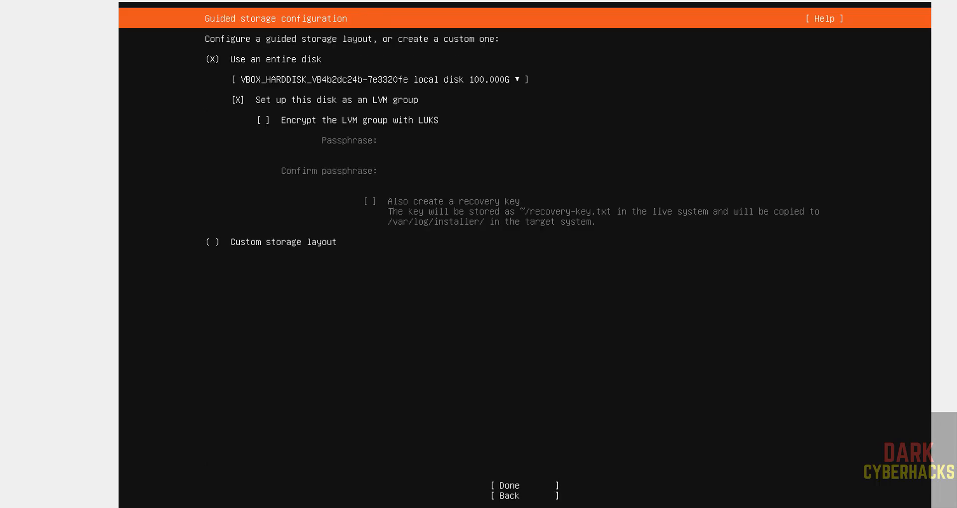
Use the entire 100 GB disk set up as an unencrypted LVM group and confirm formatting it.
key("Tab")
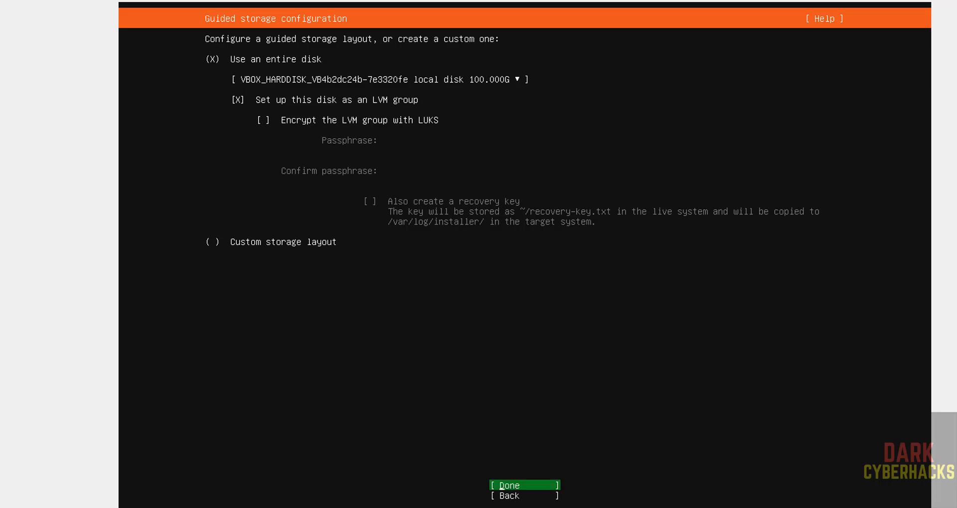
key("Return")
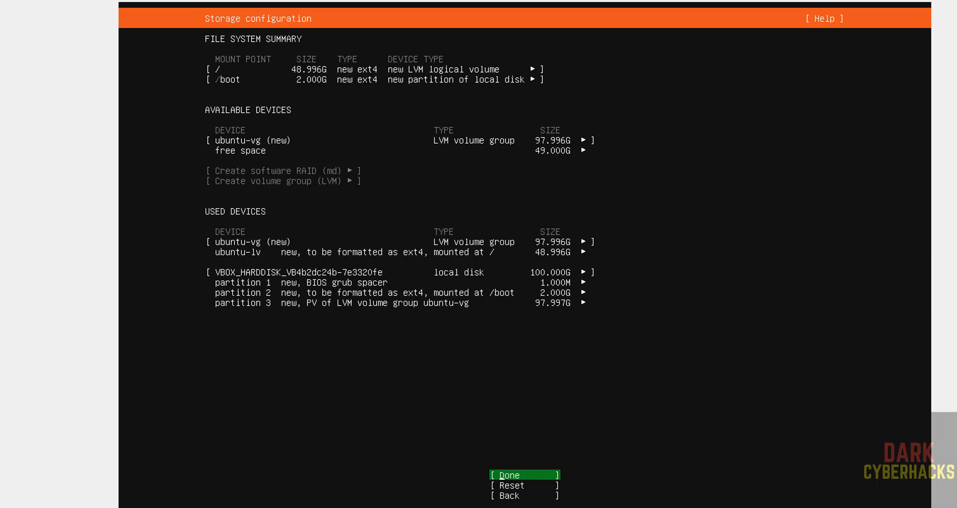
key("Down")
key("Down")
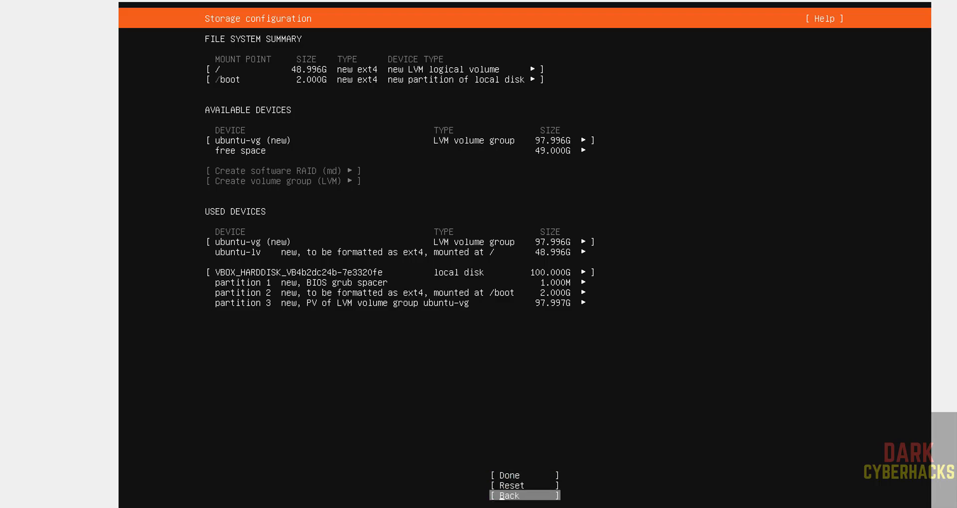
key("Up")
key("Up")
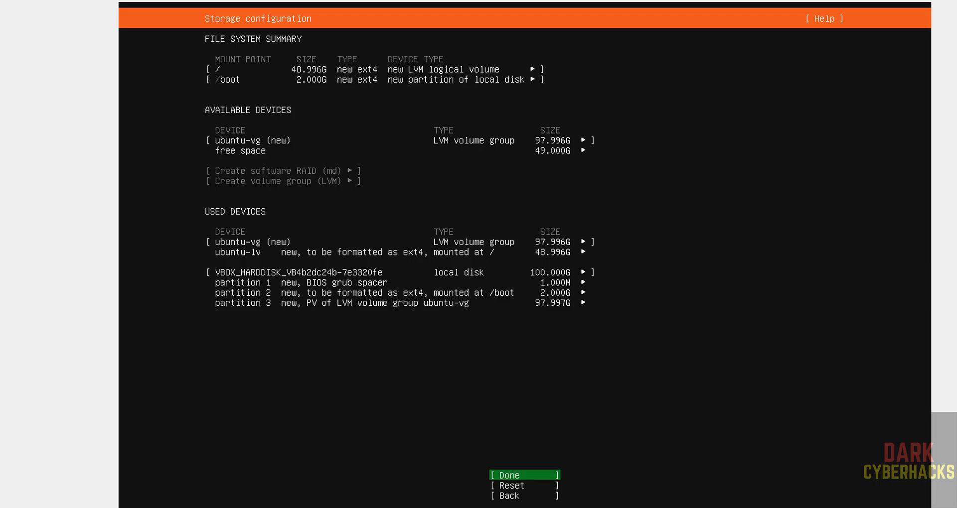
key("Return")
key("Down")
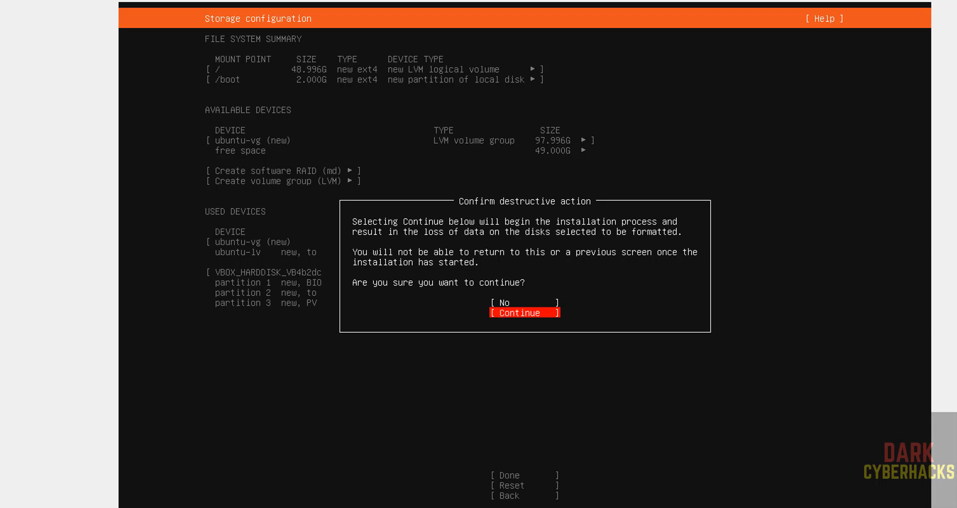
key("Return")
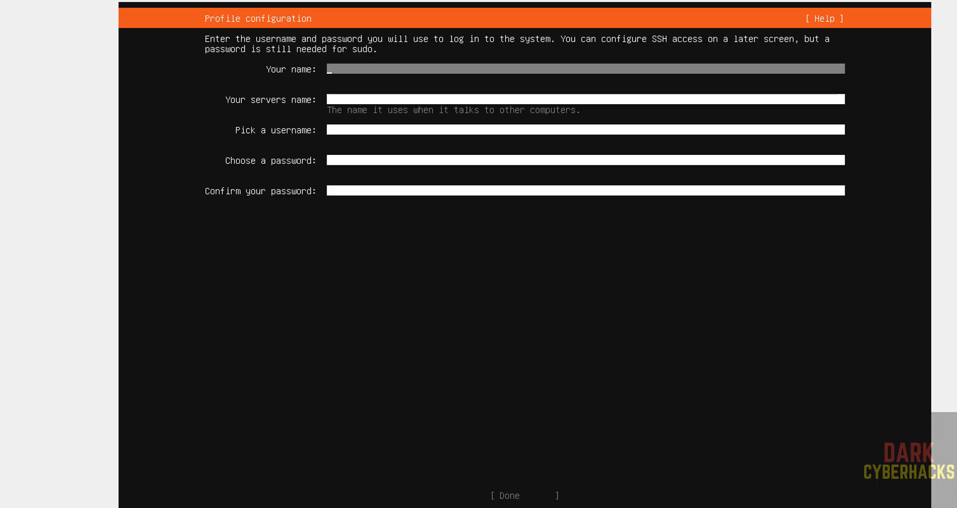
Fill in the profile with r2schools as name and username and ubsnoblevm as the server's name.
type("r2sc")
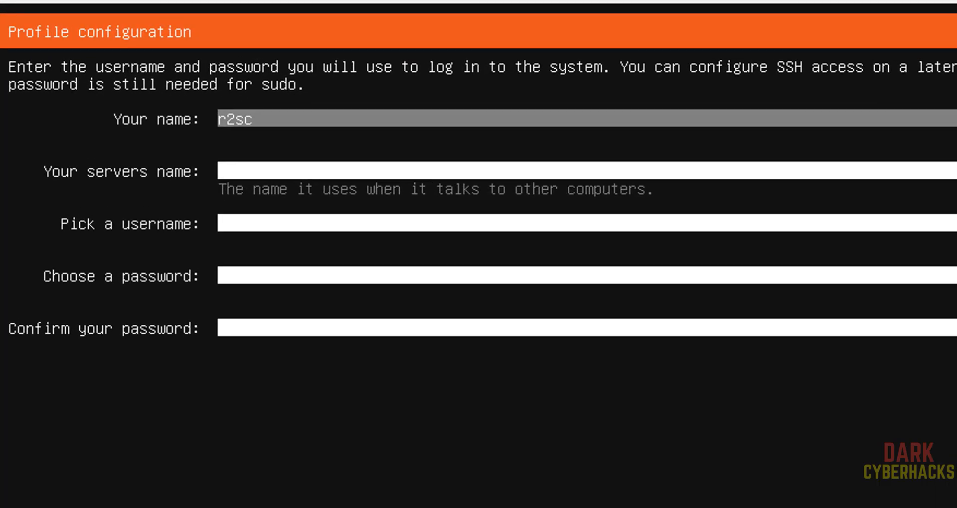
type("hools")
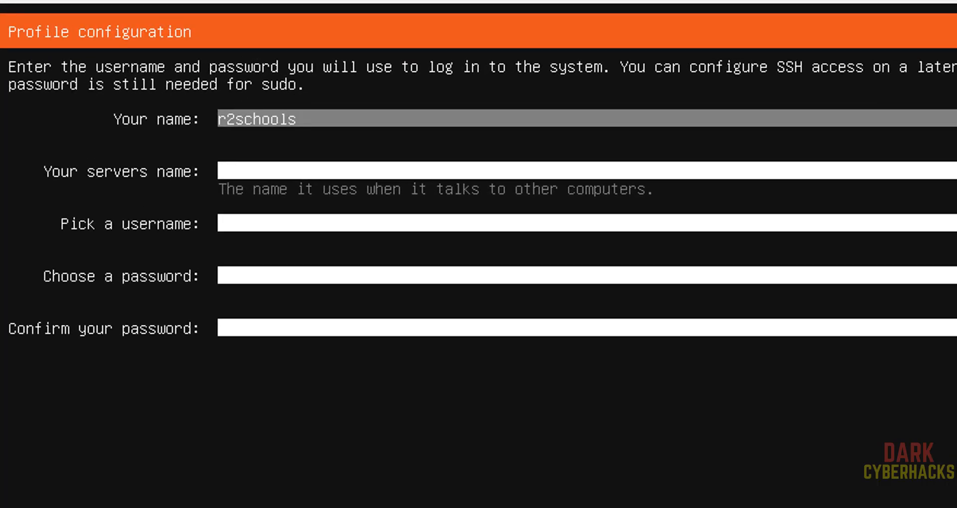
key("Tab")
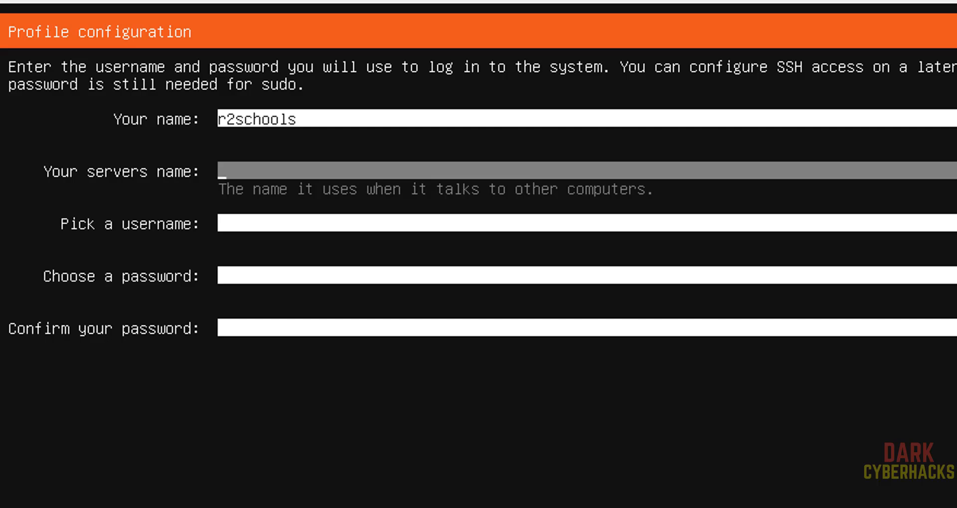
type("ubsnoblevm")
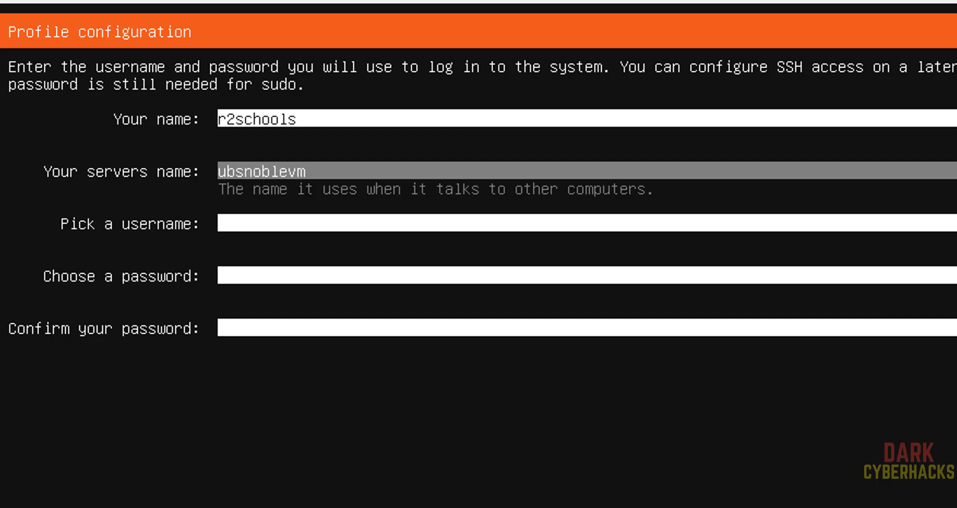
key("Tab")
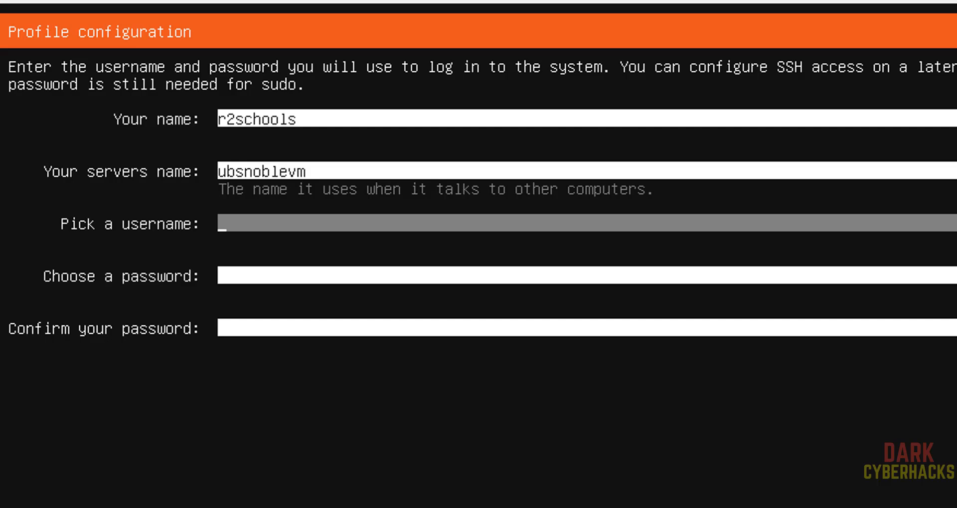
type("r2schools")
key("Tab")
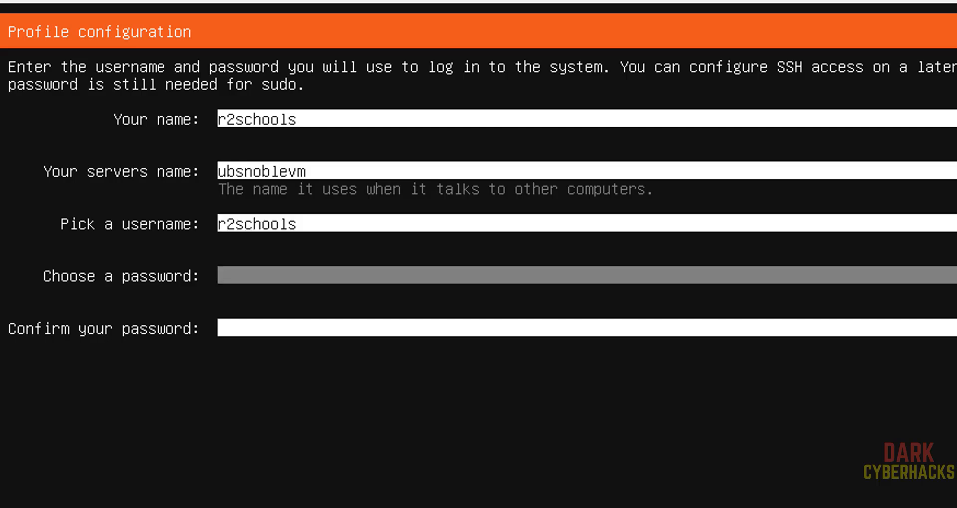
Enter and confirm the account password, submit the profile and skip Ubuntu Pro for now.
type("*********")
key("Tab")
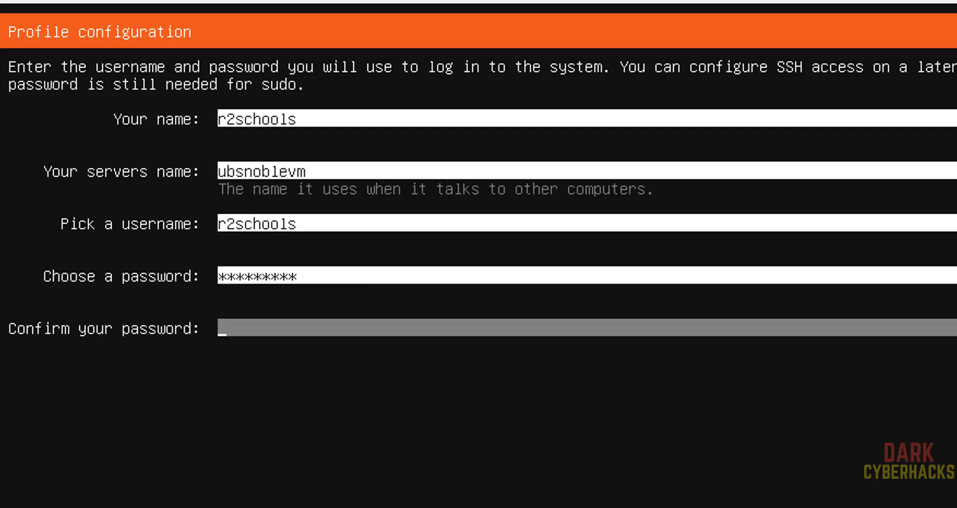
type("*********")
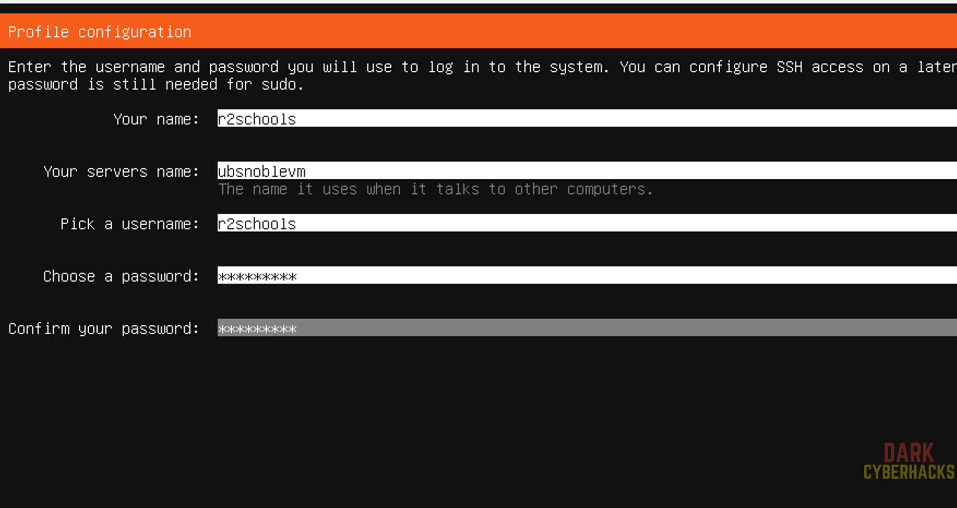
key("Tab")
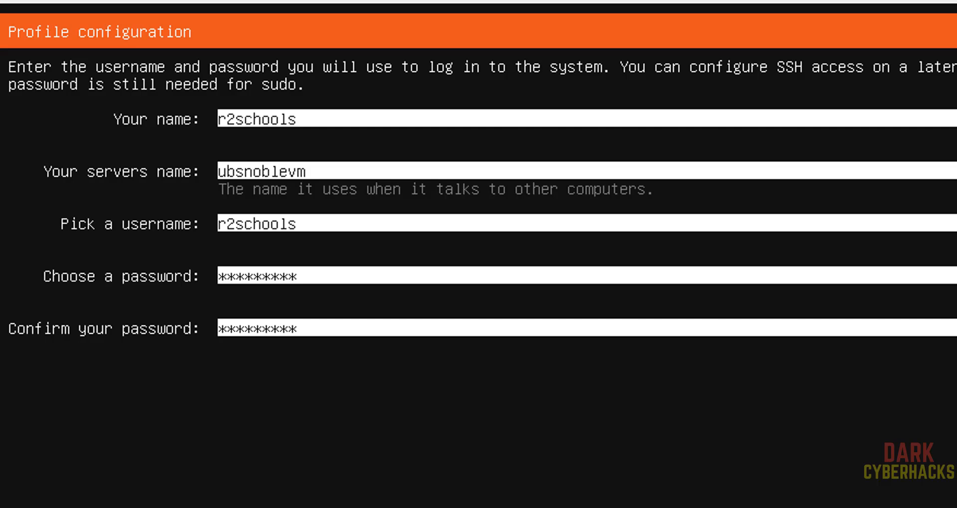
key("Return")
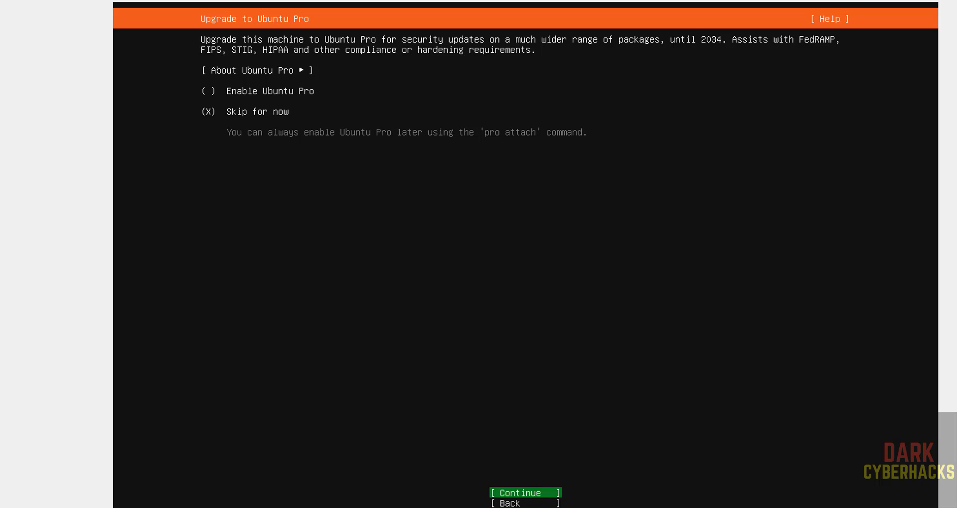
key("Return")
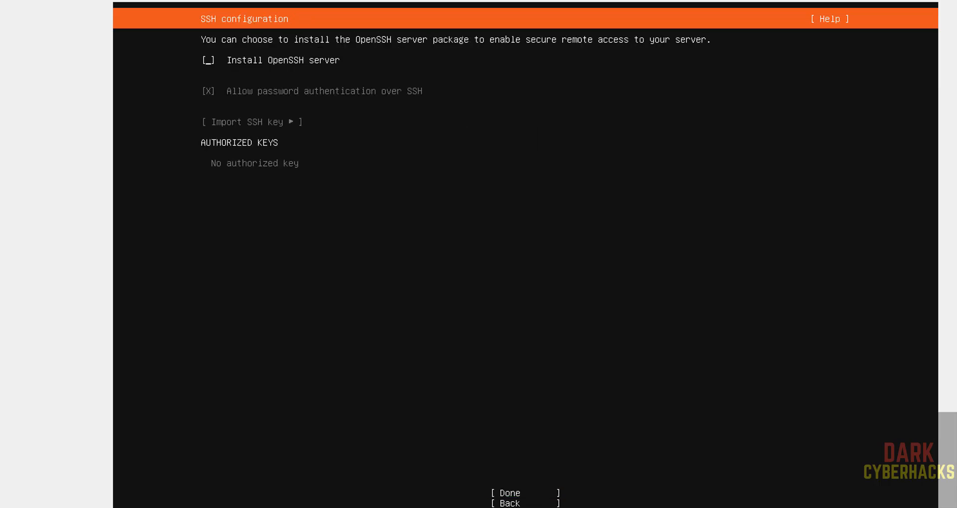
Enable installation of the OpenSSH server and continue past the third-party drivers page.
key("space")
key("space")
key("space")
key("Tab")
key("Tab")
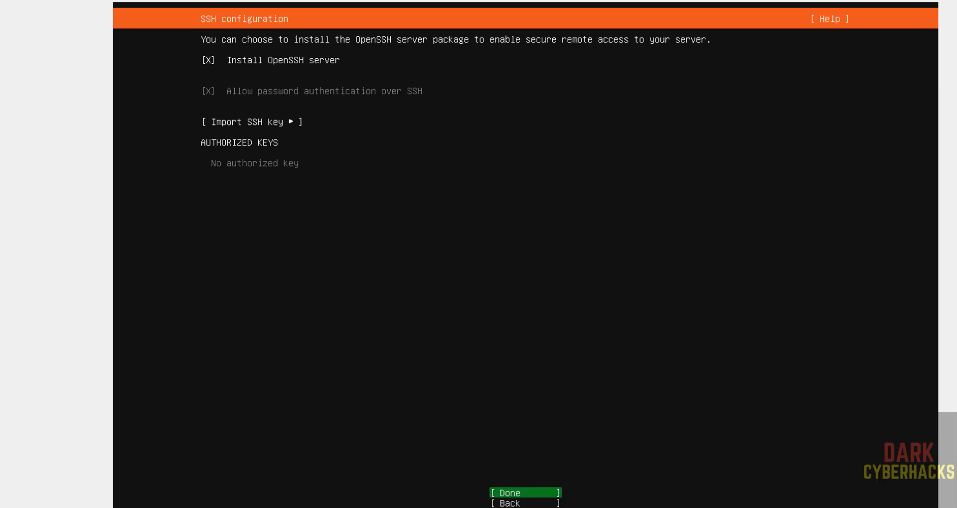
key("Return")
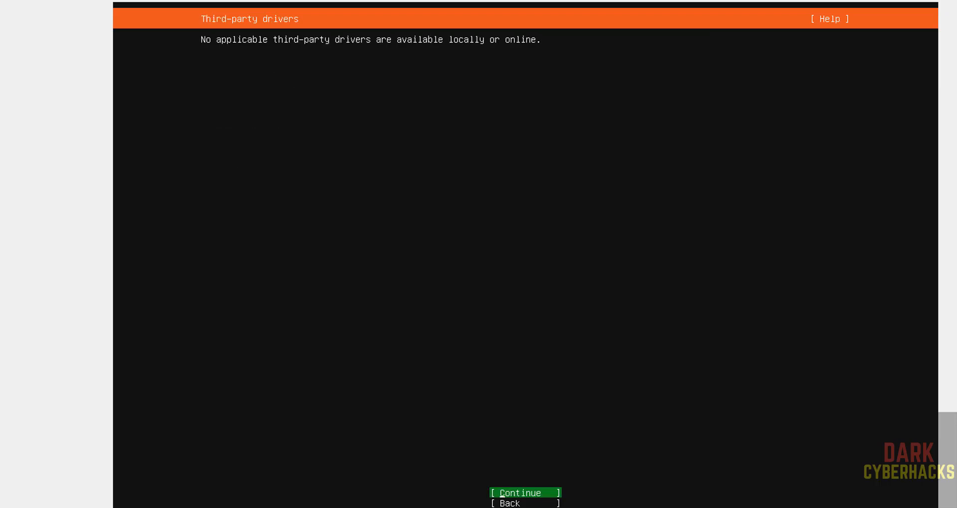
key("Return")
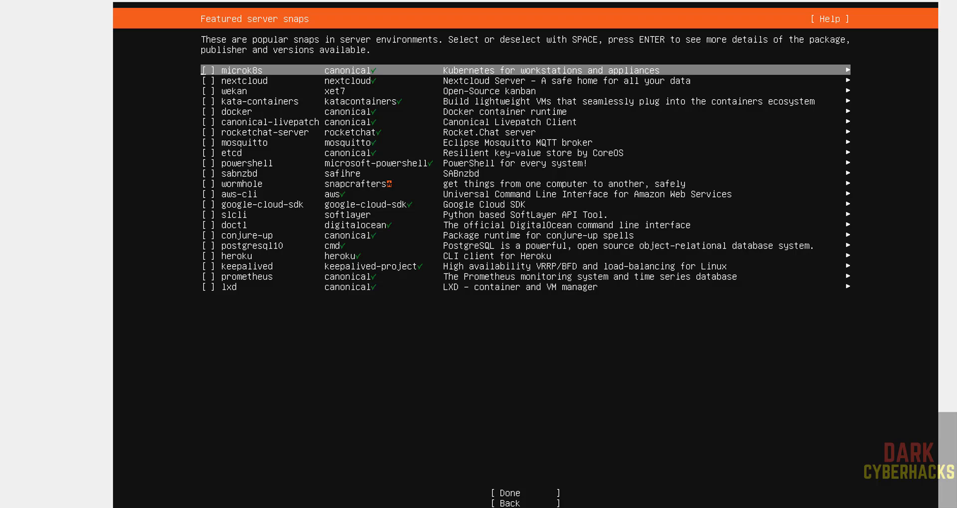
key("Down")
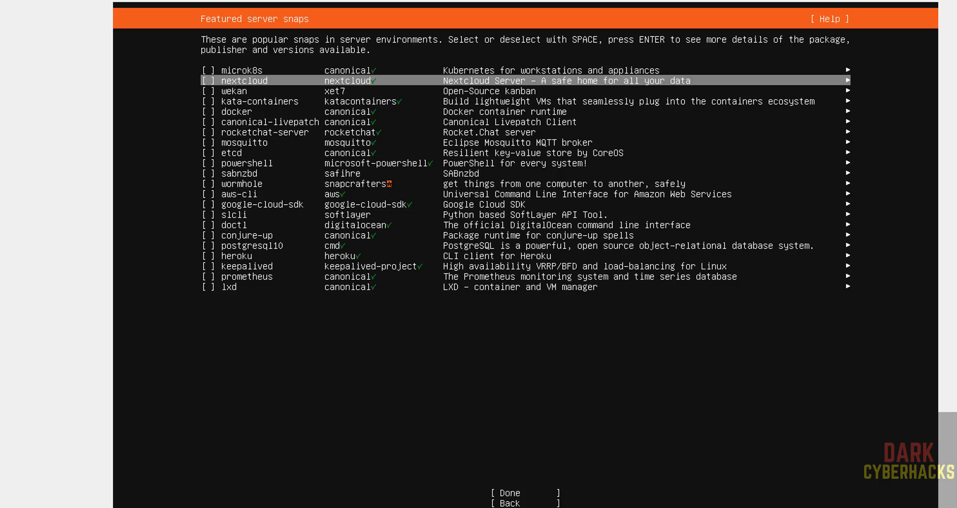
key("Down")
key("Down")
key("Down")
key("Up")
key("Up")
key("space")
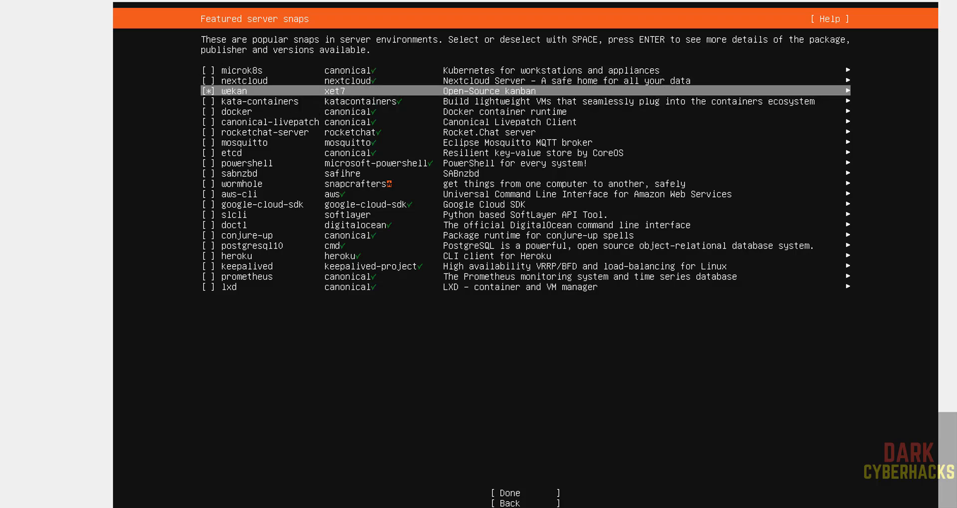
key("Up")
key("Down")
Proceed with the installation without any featured server snaps.
key("Tab")
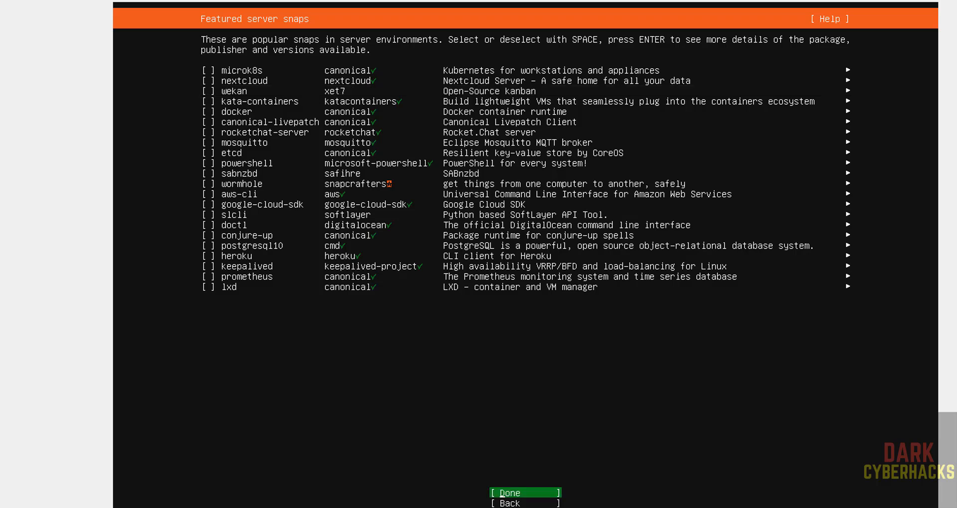
key("Return")
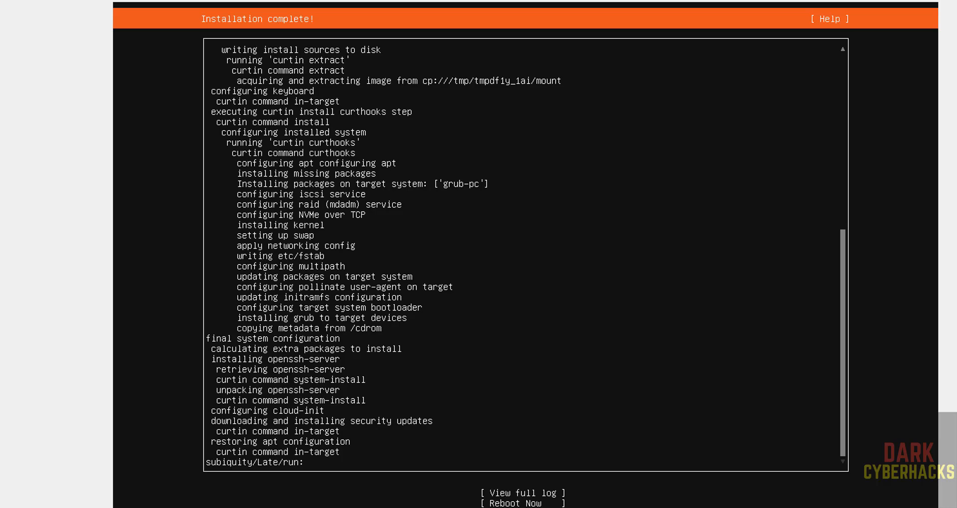
Reboot from the completed installer and force-unmount ubuntu-24.04.1-live-server-amd64.iso from the optical drive of ubsnoble24vmo in VirtualBox Manager.
key("Tab")
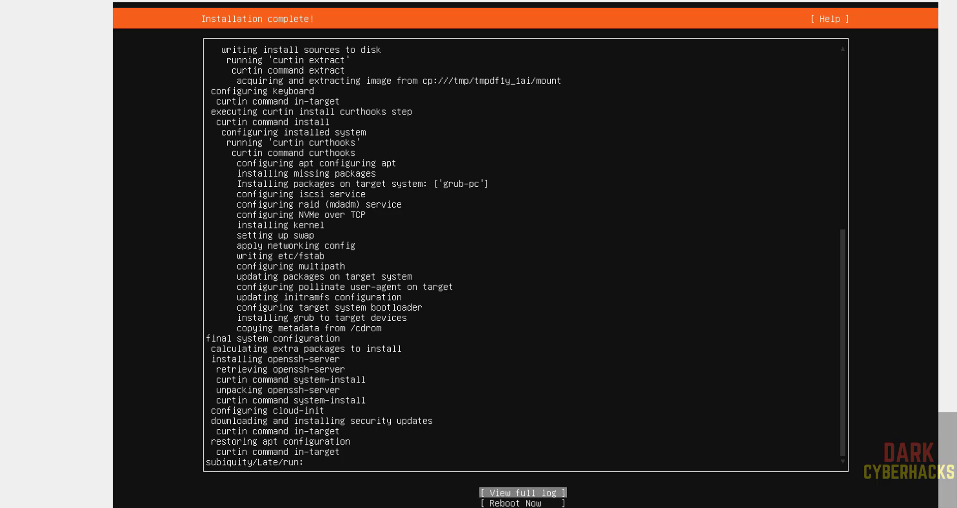
key("Down")
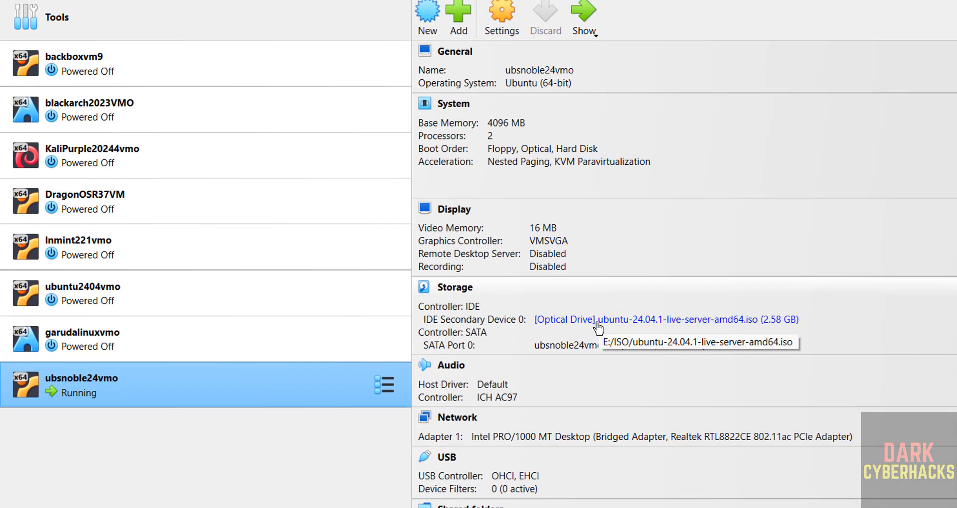
left_click(625, 324)
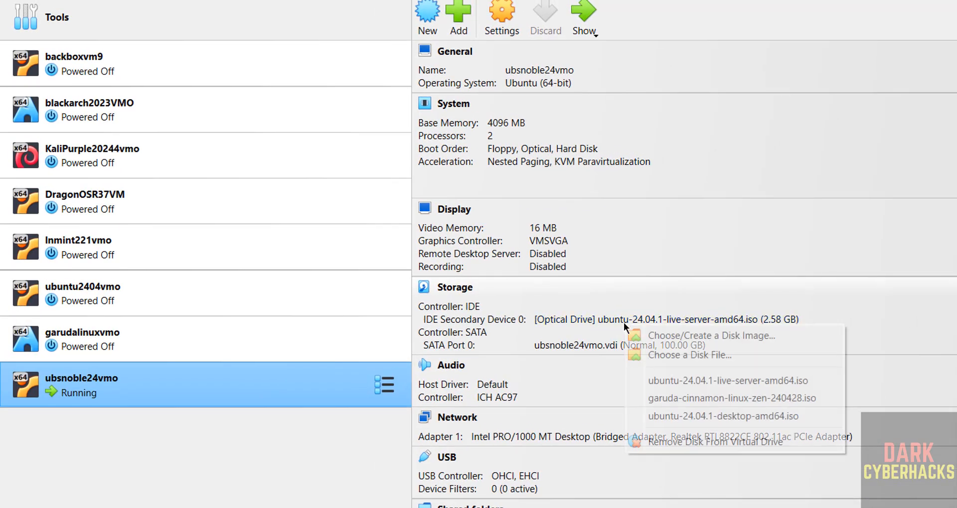
left_click(655, 440)
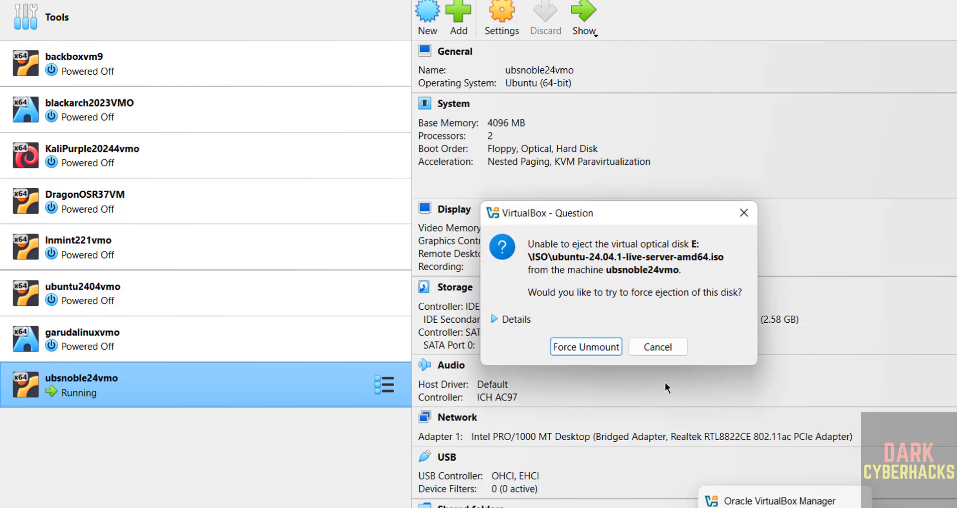
left_click(607, 352)
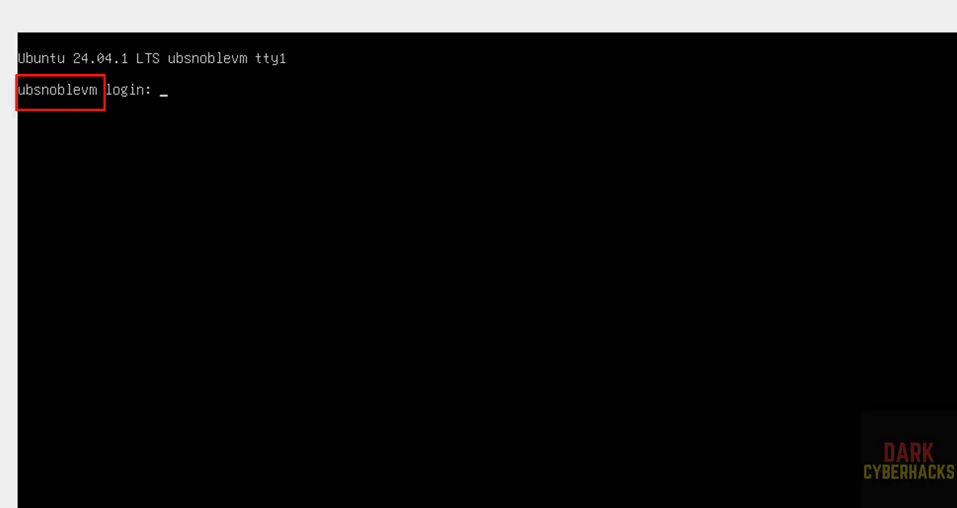
Log in to the ubsnoblevm console as r2schools with the account password.
type("r2schools")
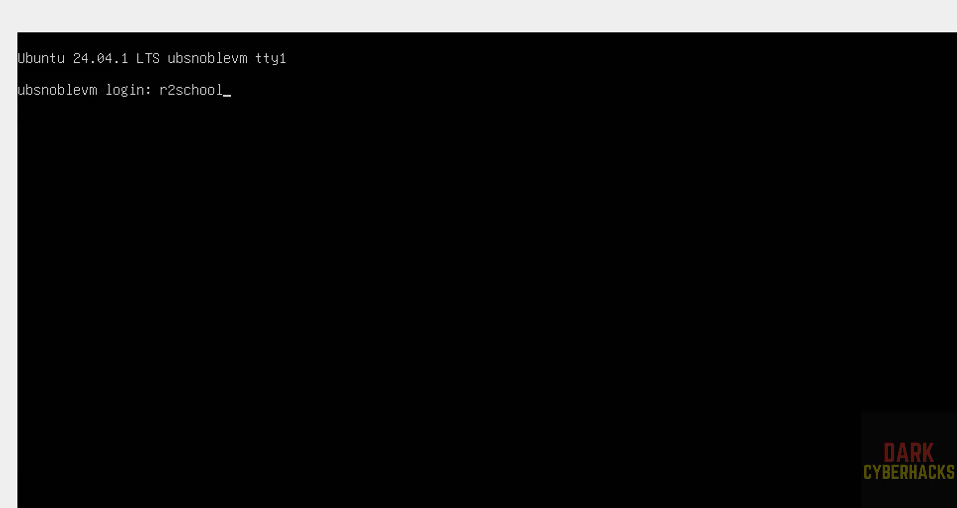
key("Return")
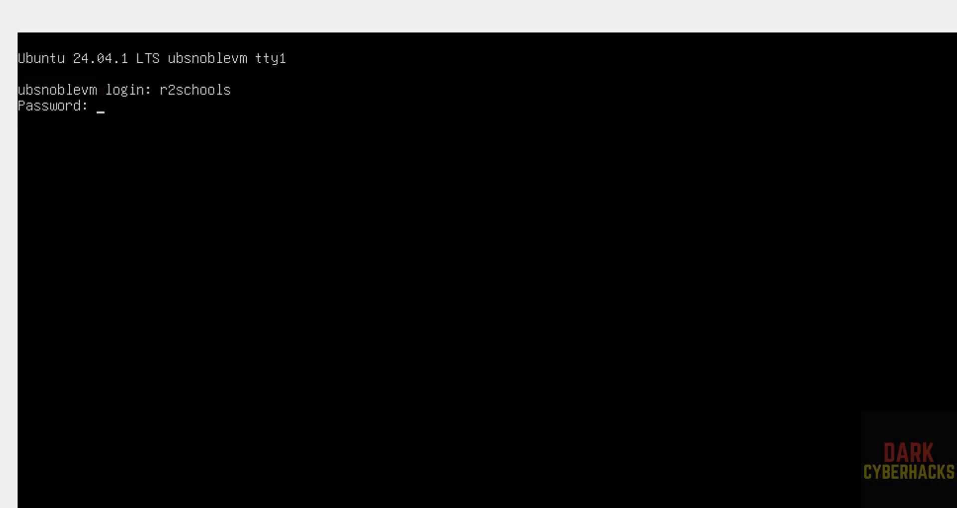
key("Return")
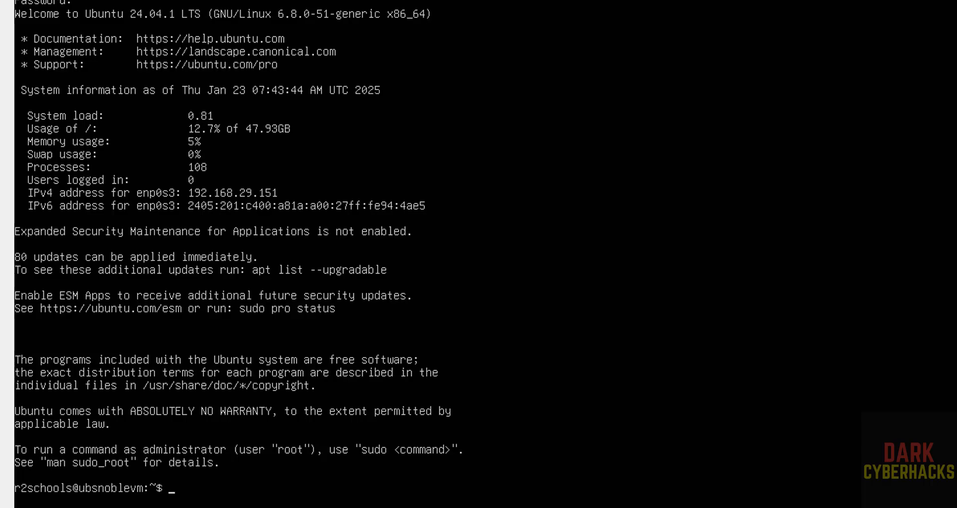
Try ifconfig, and install the net-tools package with sudo apt install net-tools, entering the account password.
type("ifconfig")
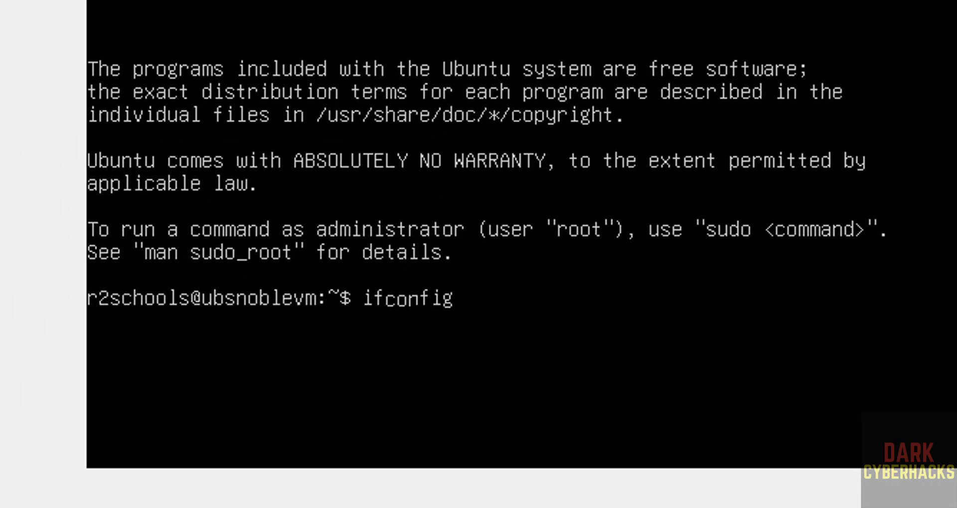
key("Return")
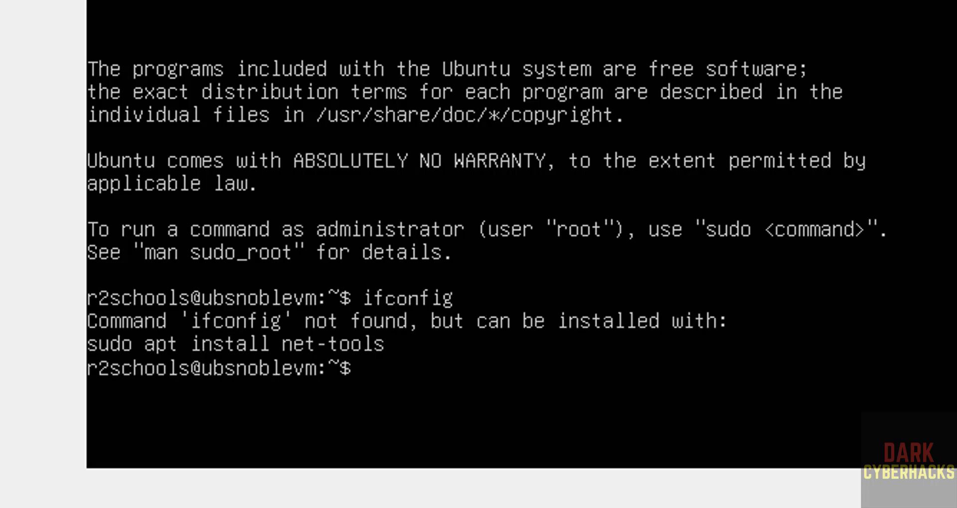
type("sudo apt install")
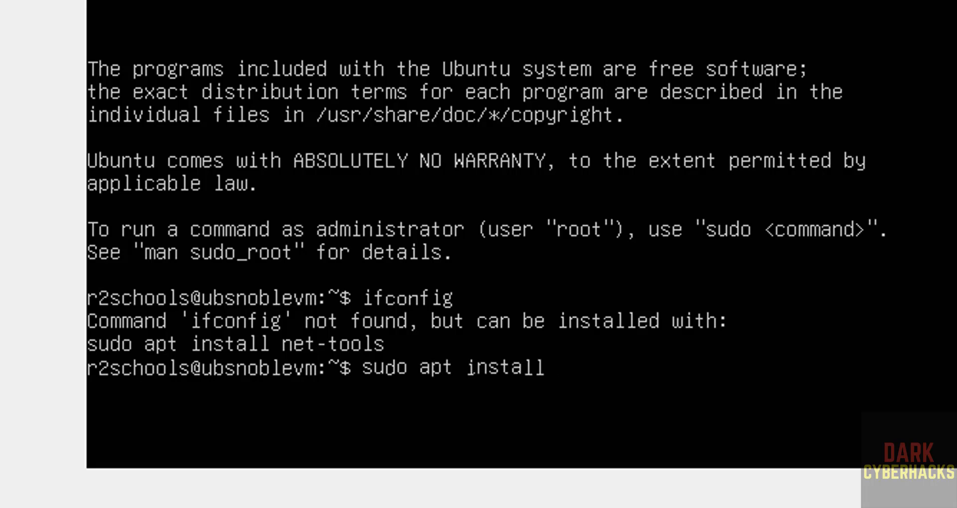
type(" net-tool")
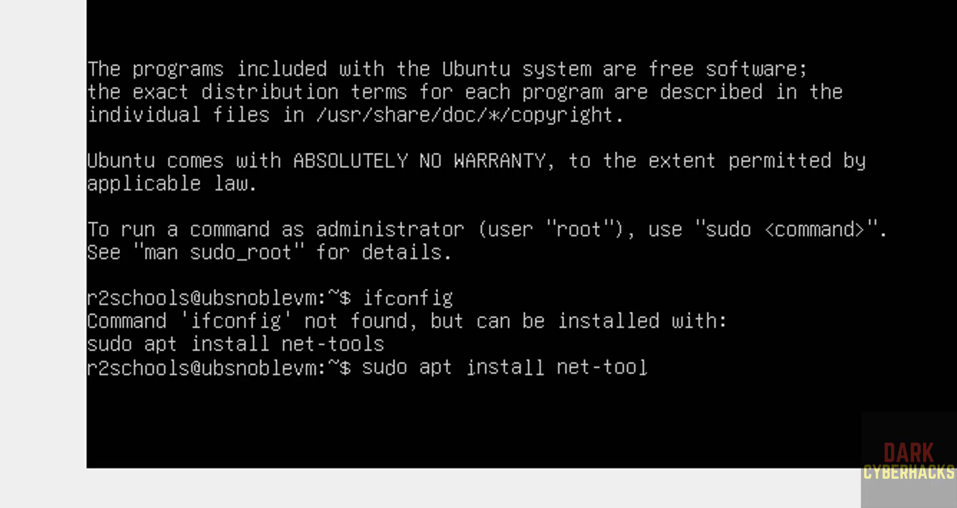
type("s")
key("Return")
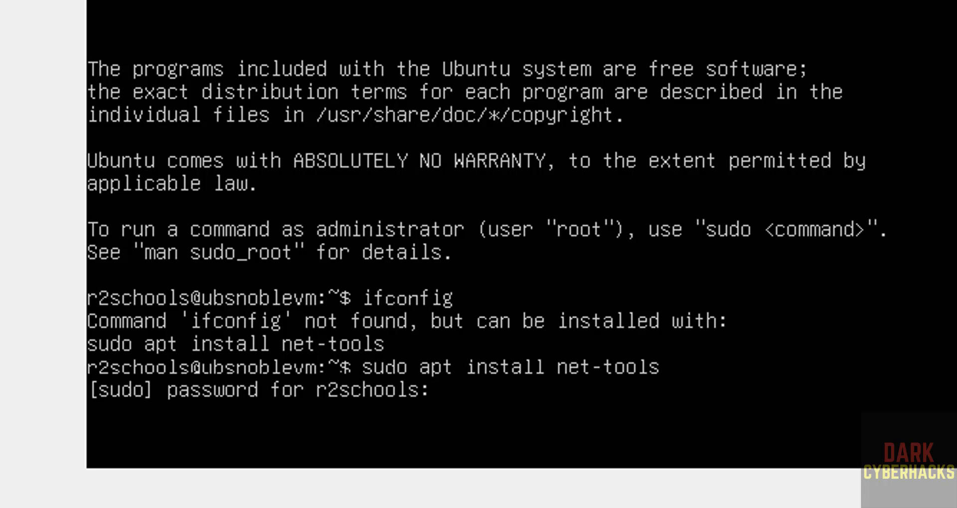
key("Return")
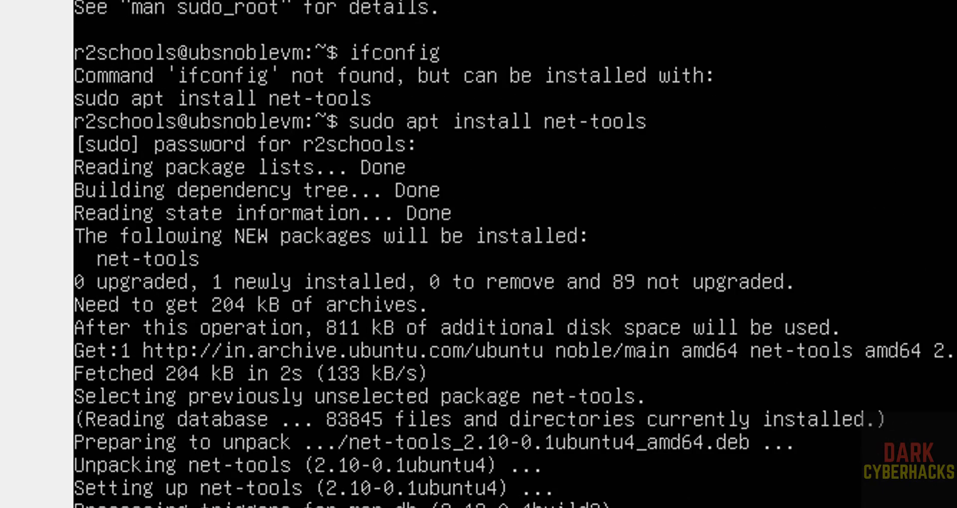
Clear the terminal and list the server's network addresses with ip addr and ifconfig.
key("ctrl+l")
type("ip addr")
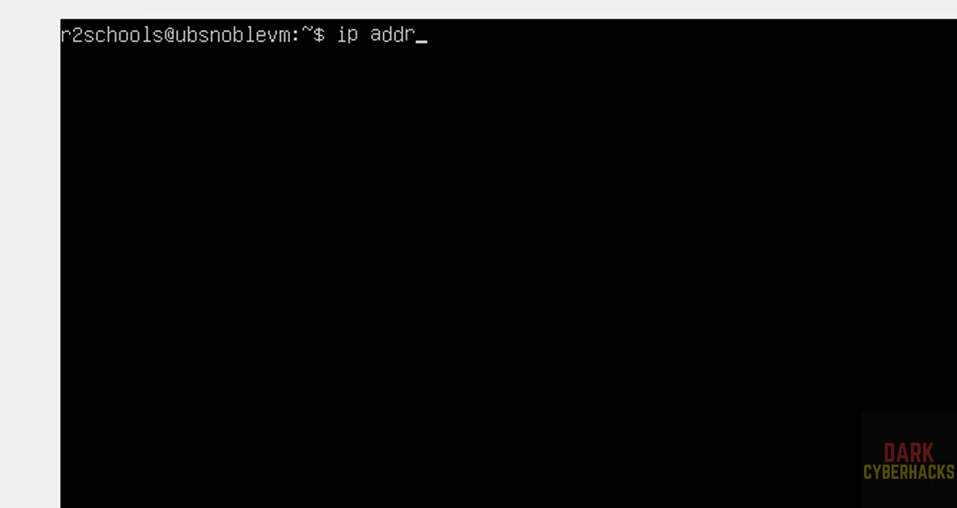
key("Return")
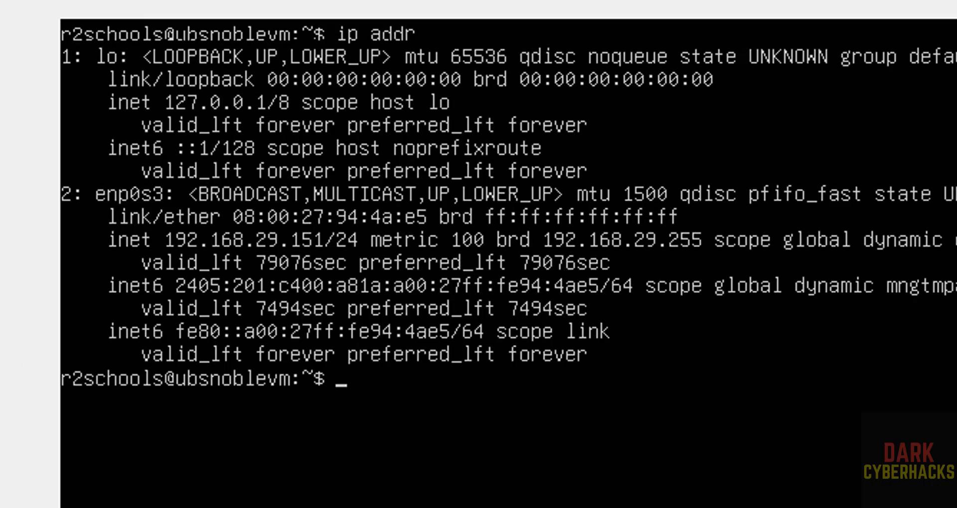
type("ifconfig")
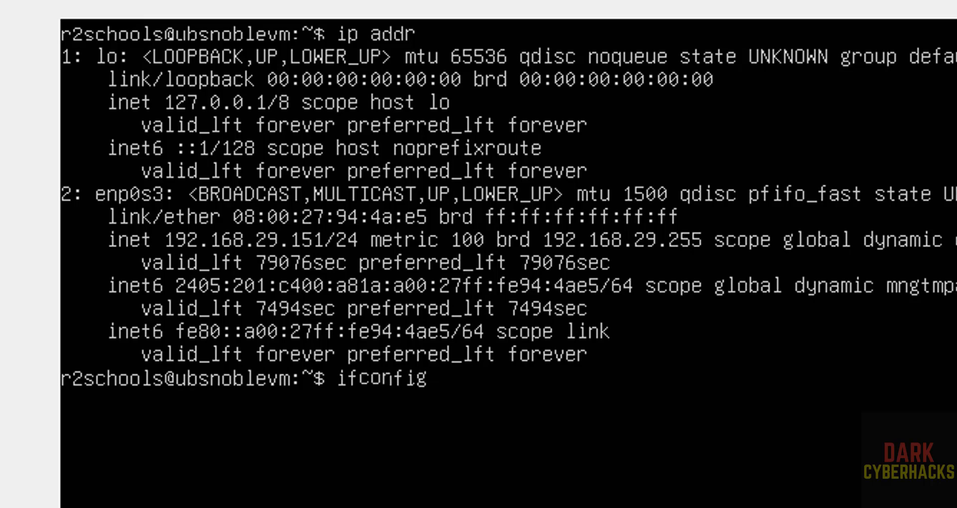
key("Return")
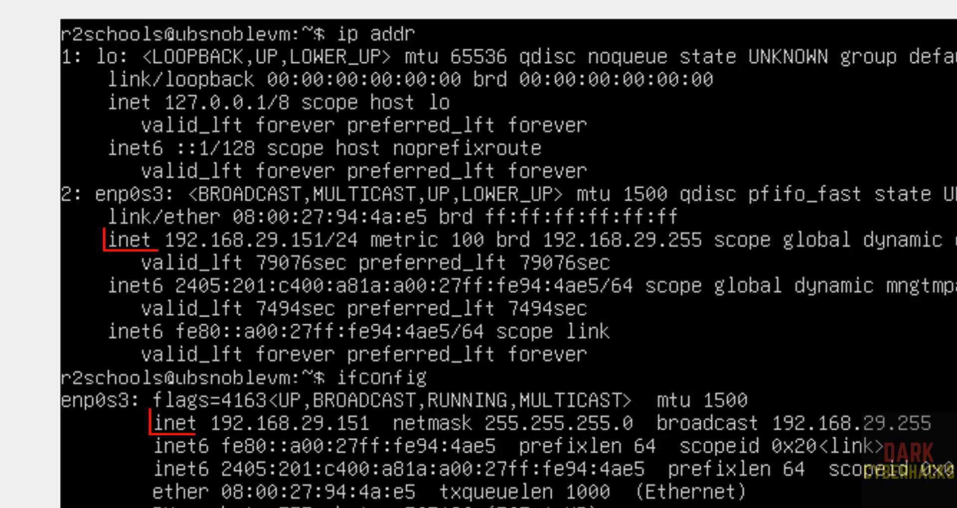
Clear the terminal and display the operating system release details from /etc/os-release with more.
key("ctrl+l")
type("more")
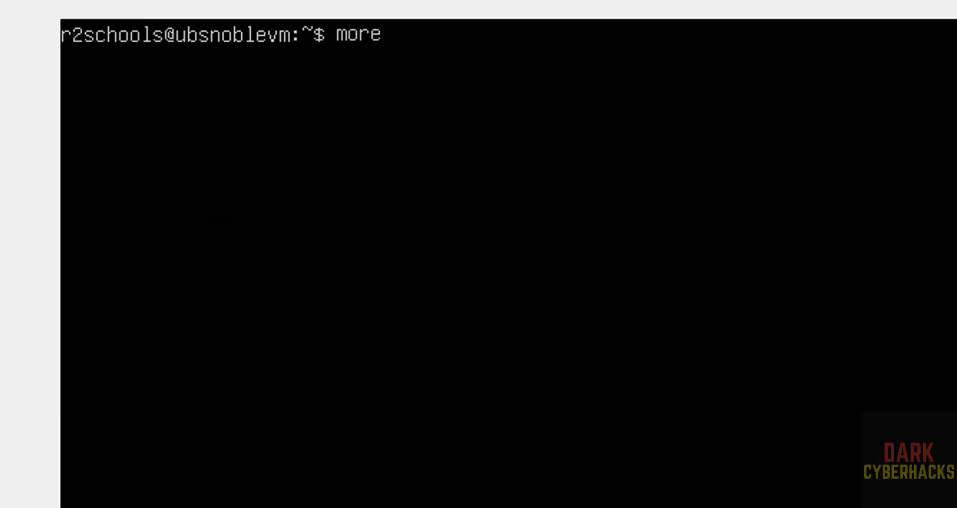
type(" /etc/os-")
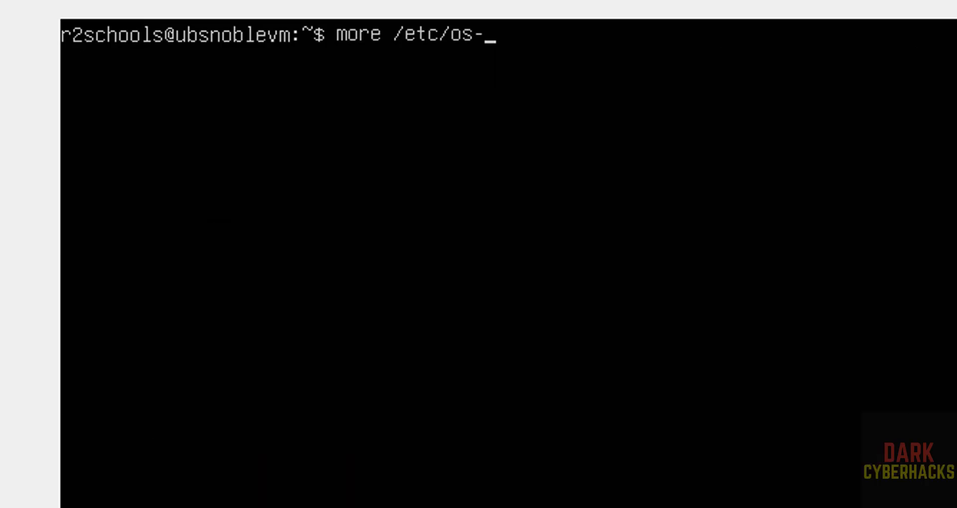
key("Tab")
key("Return")
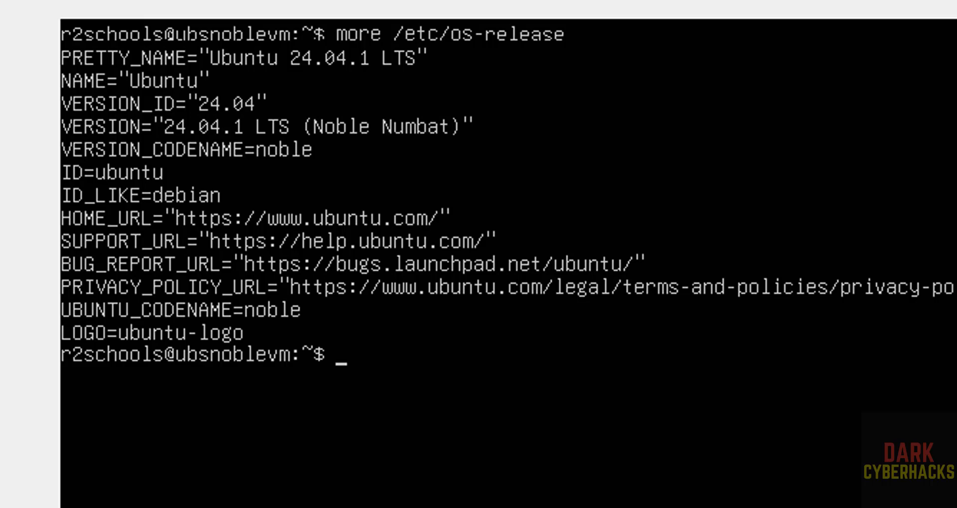
Refresh the package lists and upgrade the installed packages with sudo apt update && sudo apt upgrade, accepting the upgrade with y.
type("sudo apt u")
type("pda")
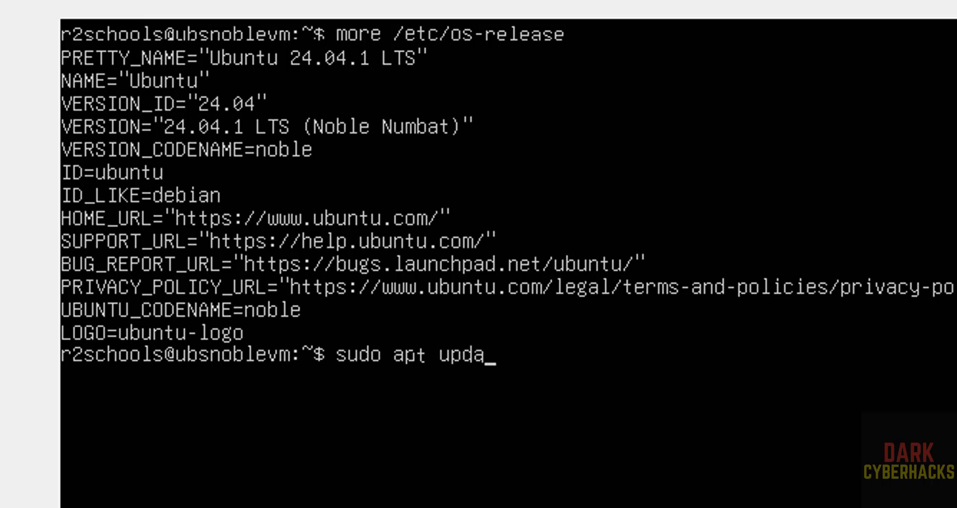
type("te &&")
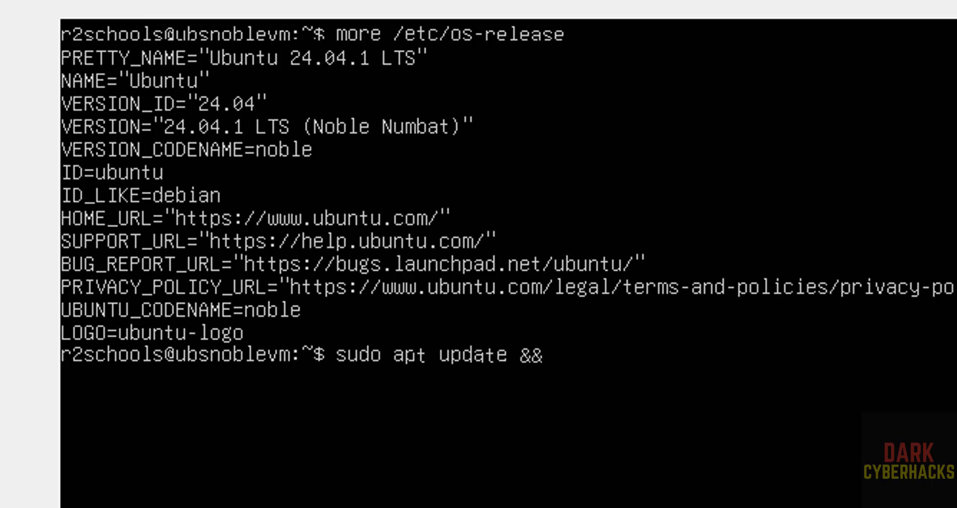
type(" sudo a")
key("BackSpace")
type("a")
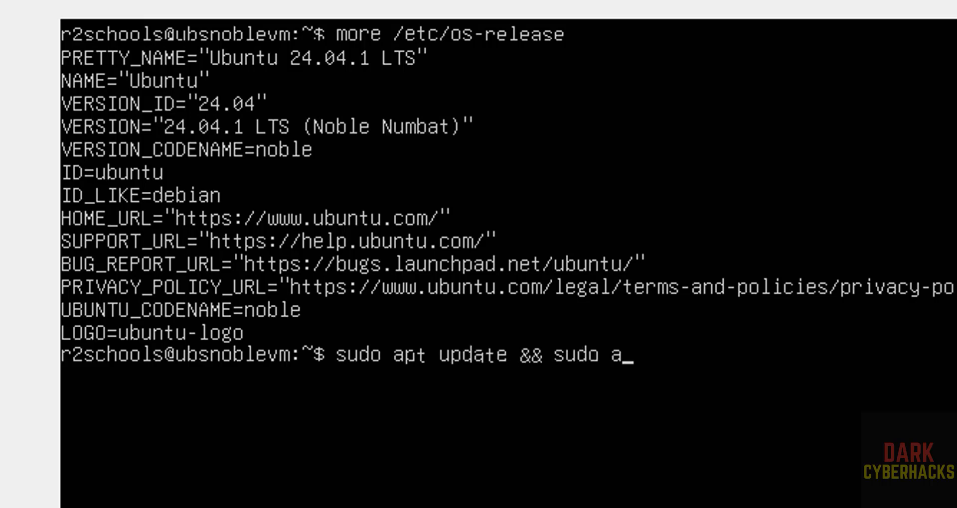
type("pt upr")
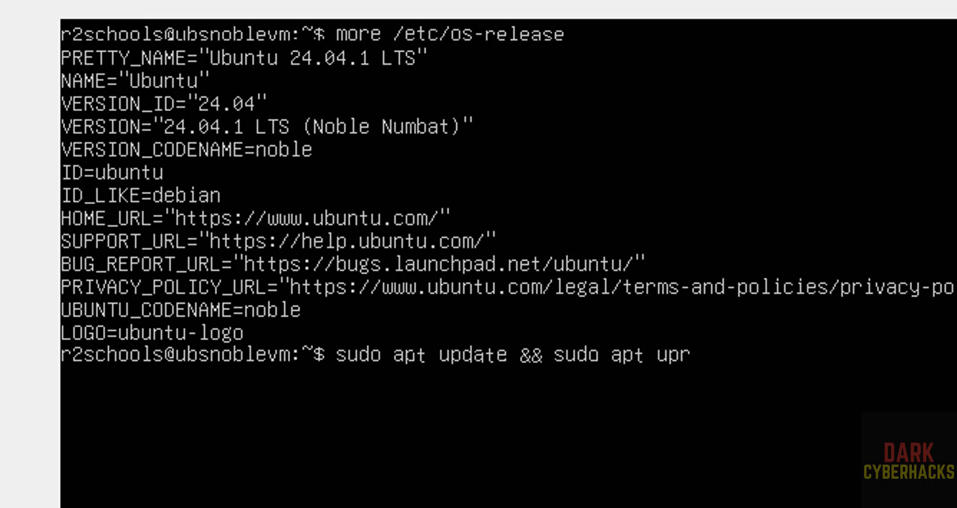
key("BackSpace")
type("grade")
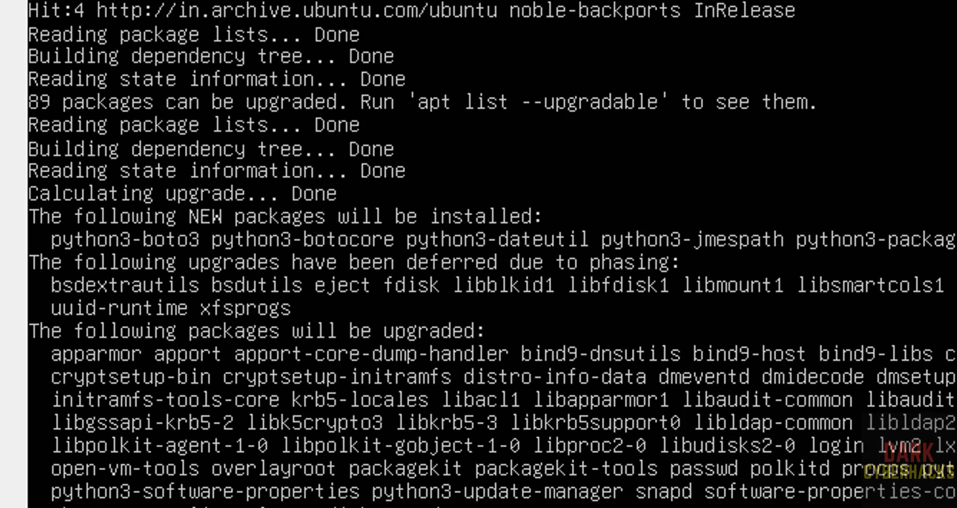
type("y")
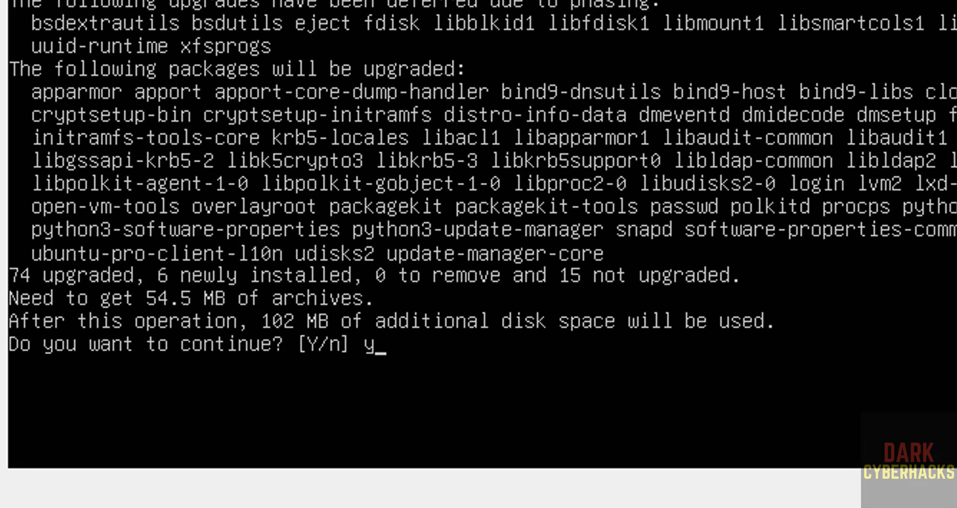
key("Return")
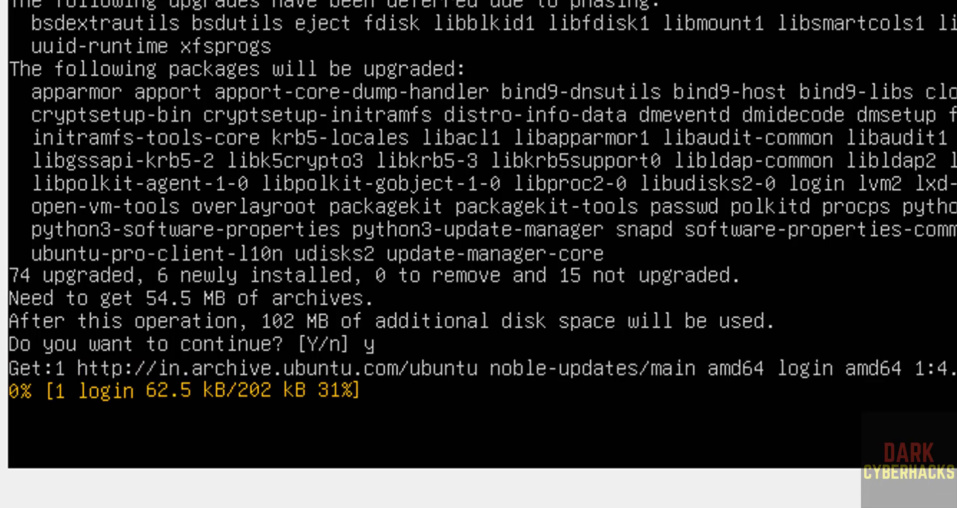